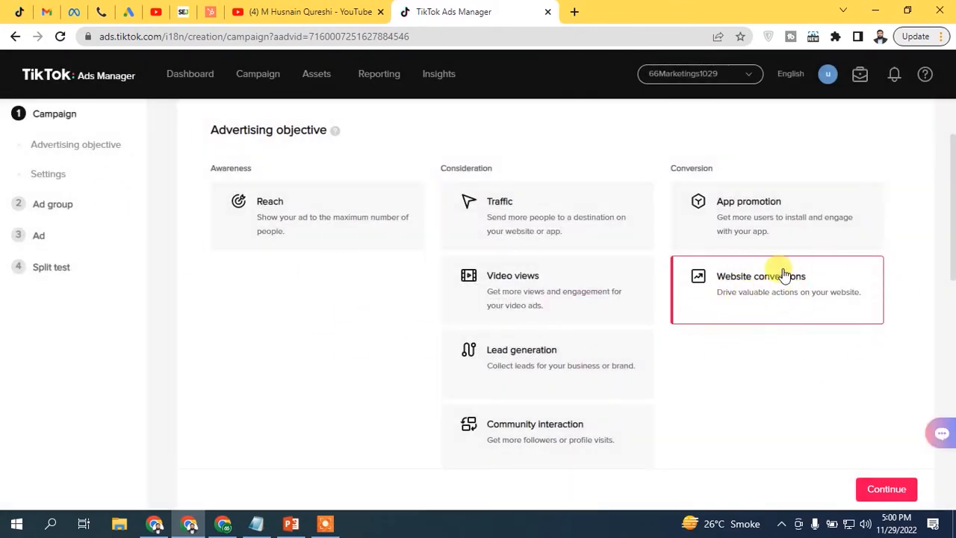
- Turn off the split test for the website conversions campaign and continue to the ad group setup
drag(953, 142, 953, 286)
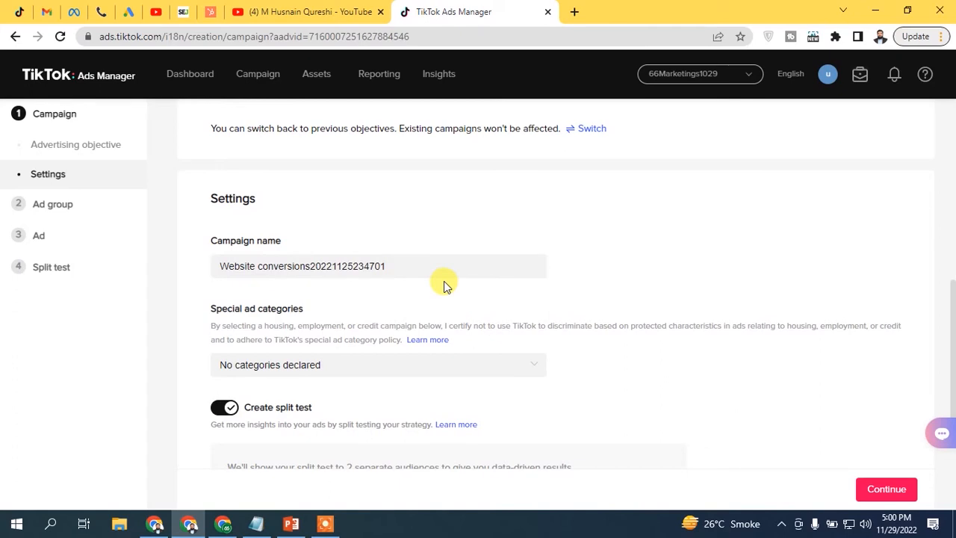
scroll(444, 283, down, 2)
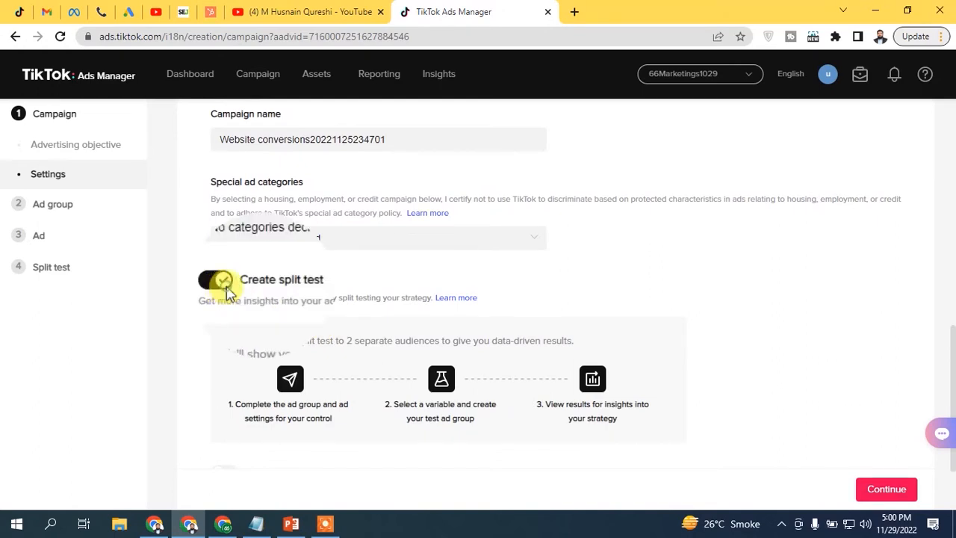
click(223, 284)
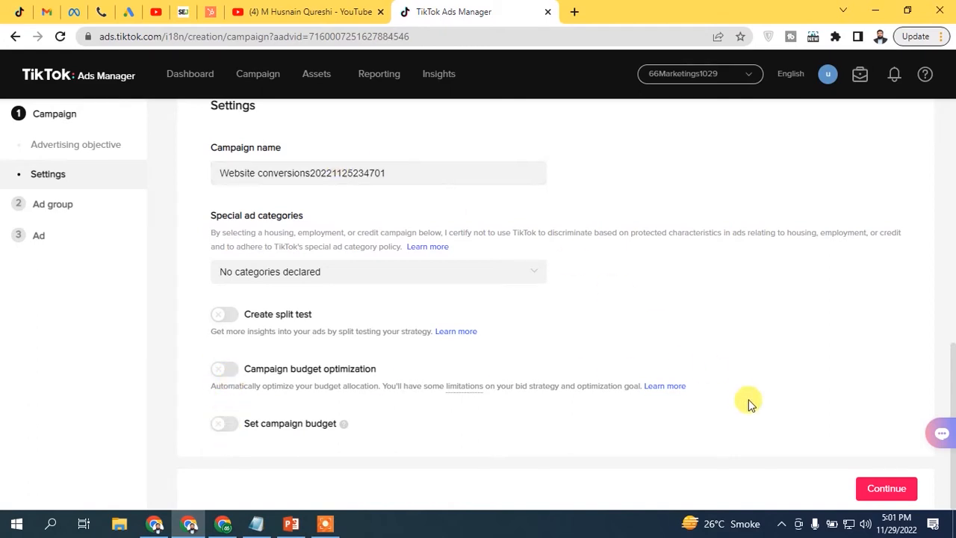
click(882, 493)
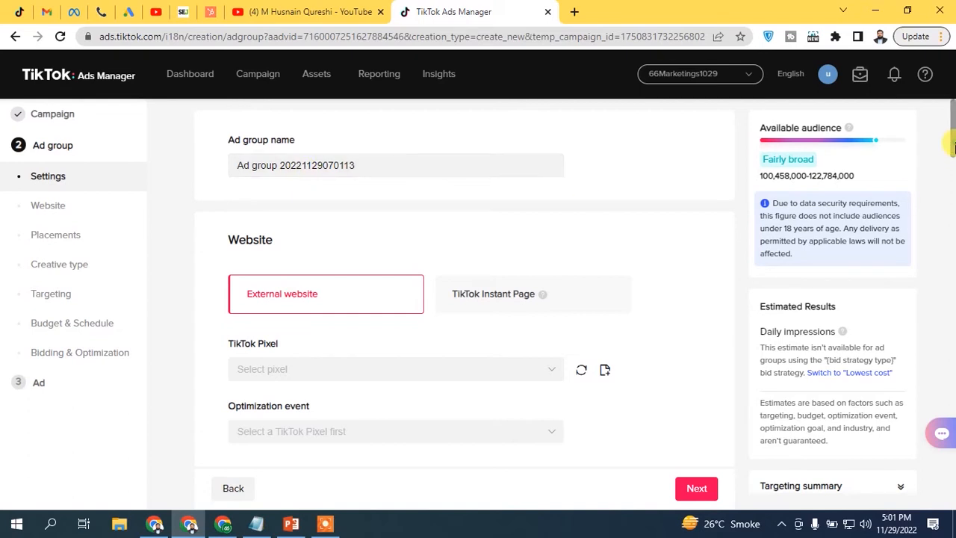
- Select the existing TikTok Pixel for the external website and set the optimization event to Place an Order
scroll(952, 149, down, 1)
drag(953, 152, 954, 163)
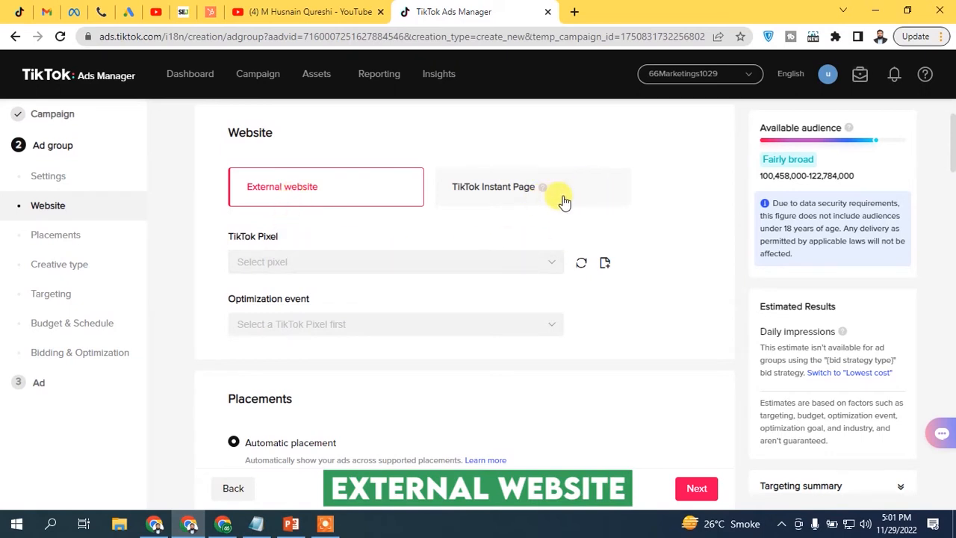
mouse_move(539, 193)
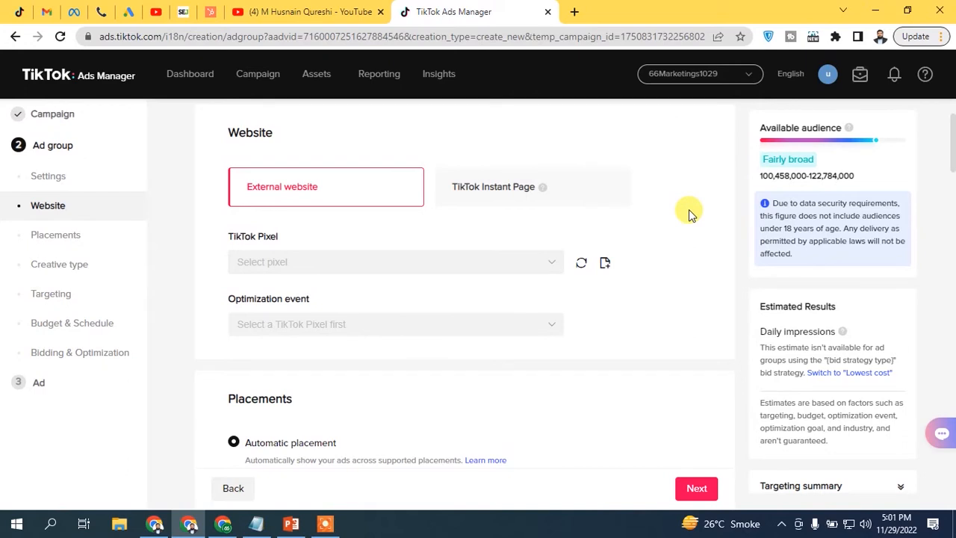
scroll(689, 213, down, 1)
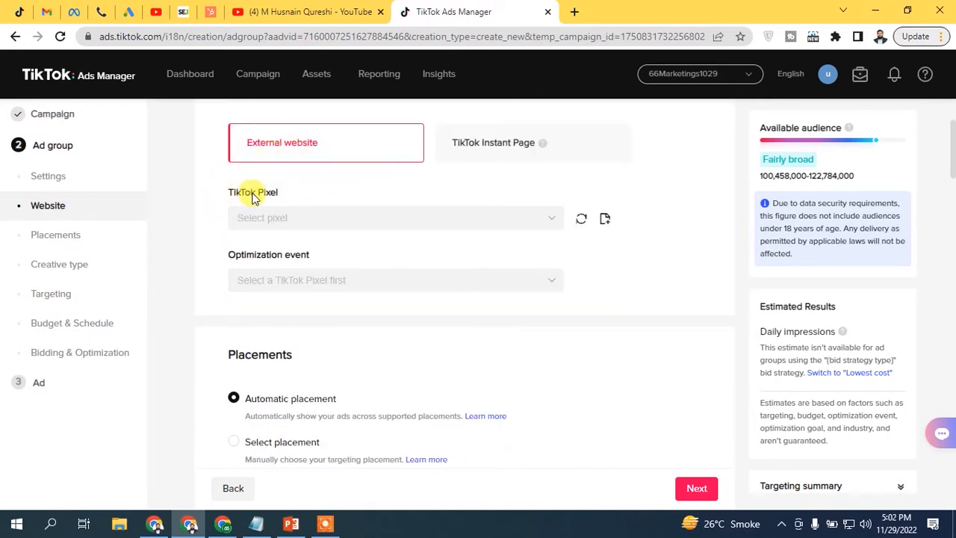
click(262, 217)
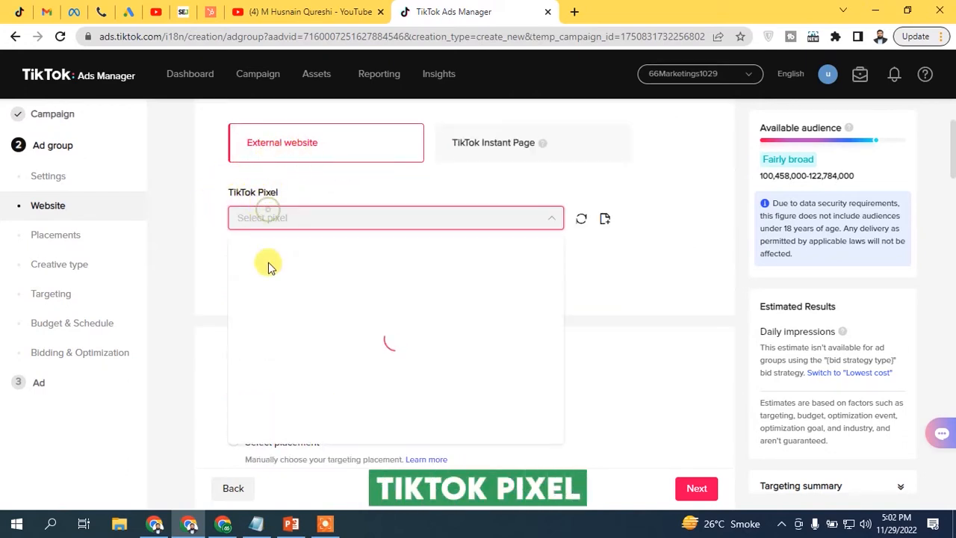
click(263, 248)
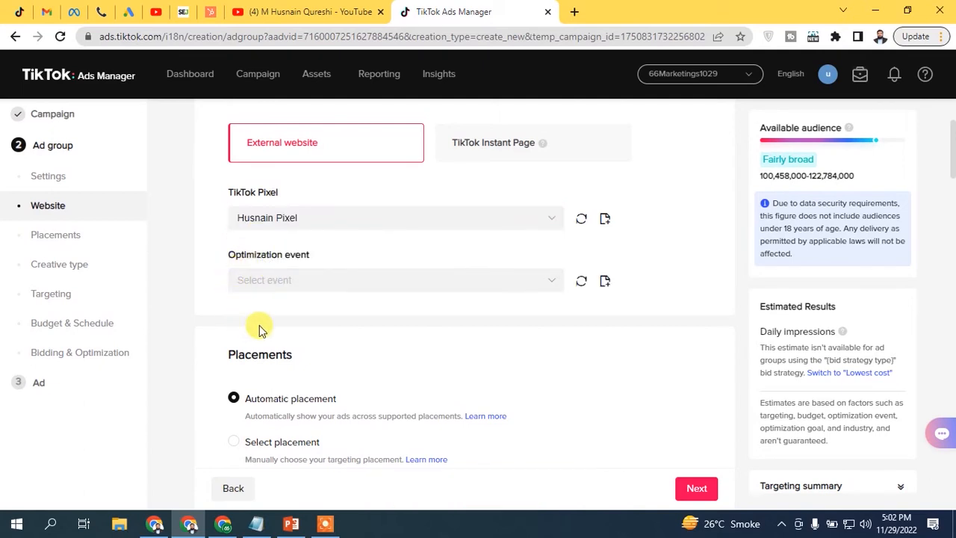
click(275, 282)
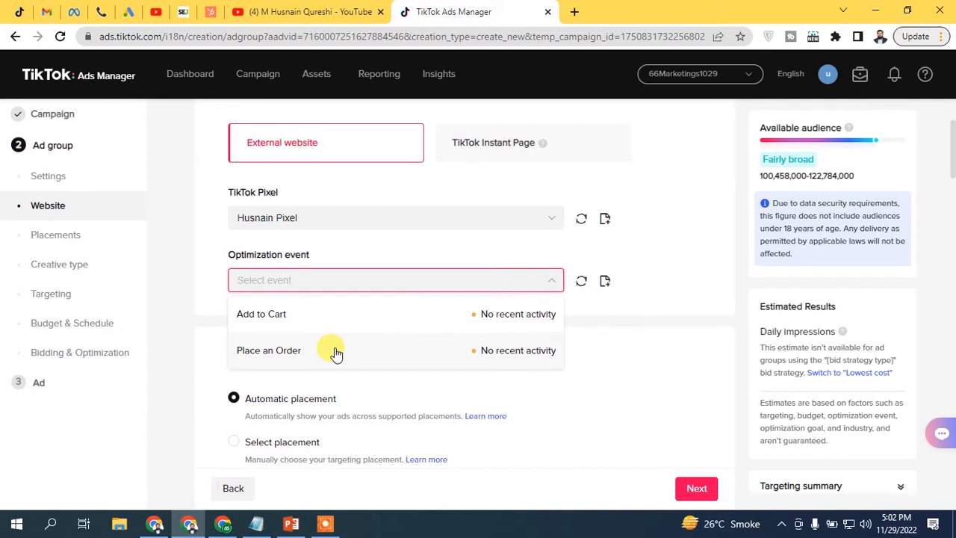
click(337, 351)
- Limit the placements to TikTok only, excluding News feed app series and Pangle, and disable video download in the advanced settings
drag(954, 153, 954, 187)
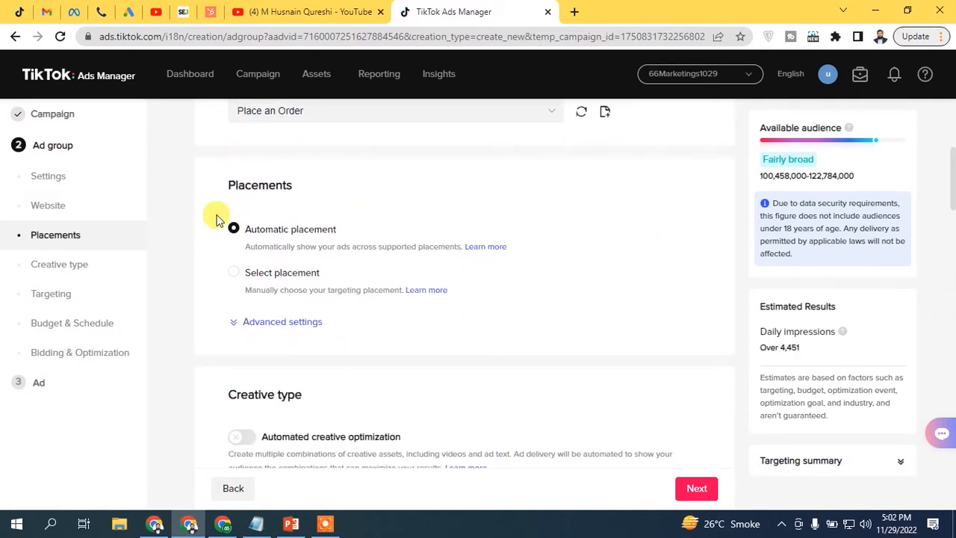
click(259, 274)
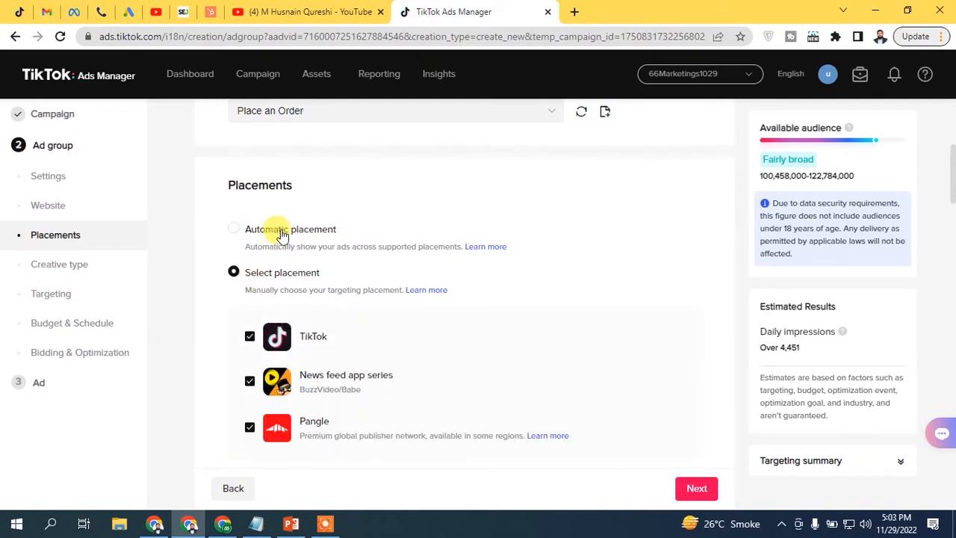
click(250, 383)
click(248, 428)
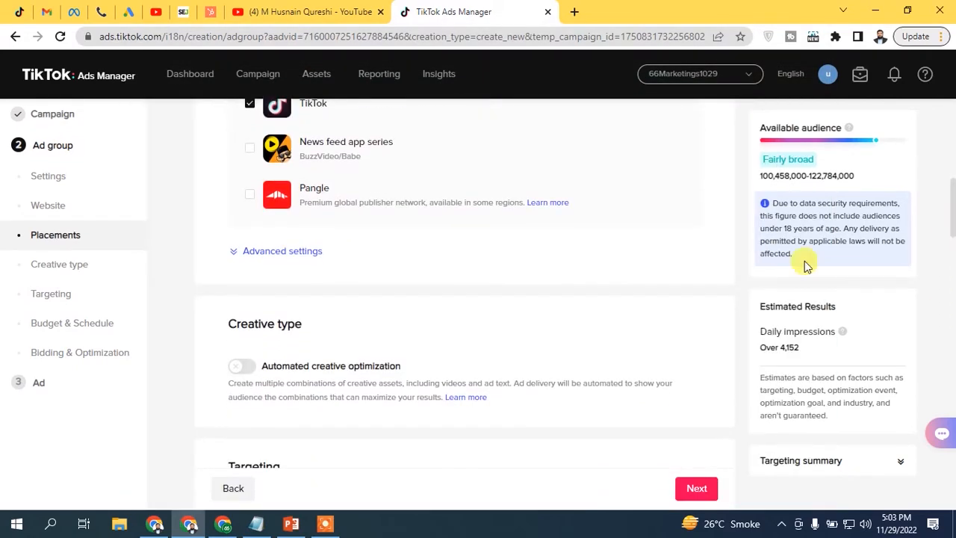
click(281, 251)
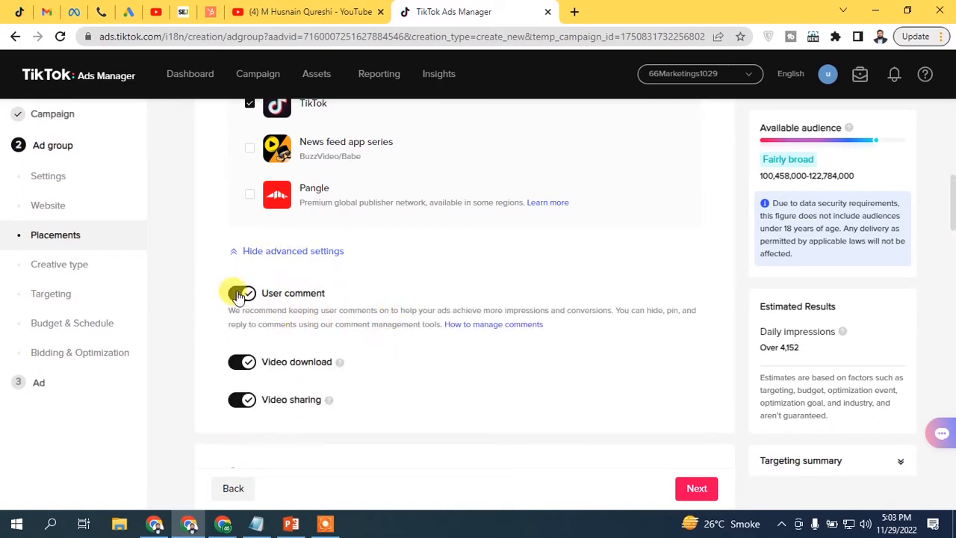
click(244, 365)
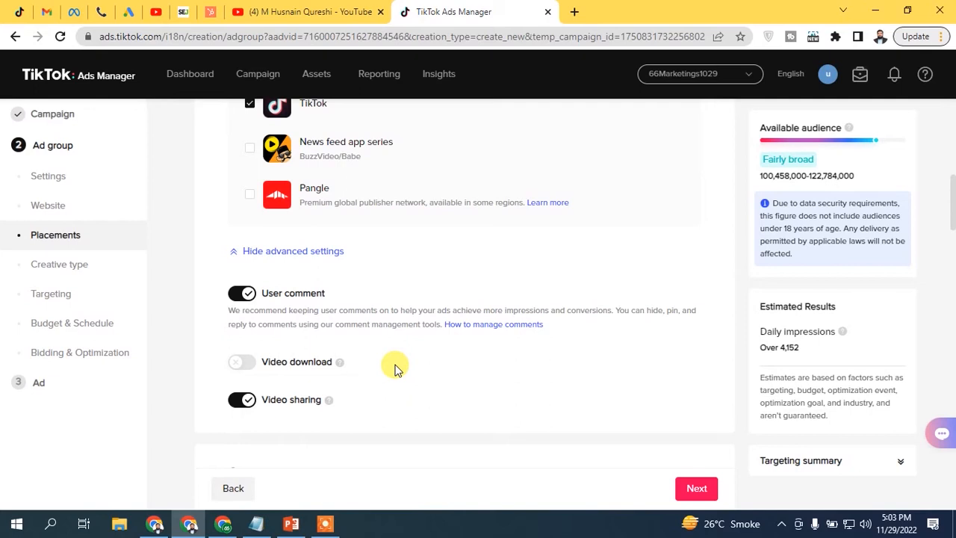
- Review the creative type, targeting mode, demographics, audience, and interest and behavior options of the ad group
drag(954, 209, 954, 245)
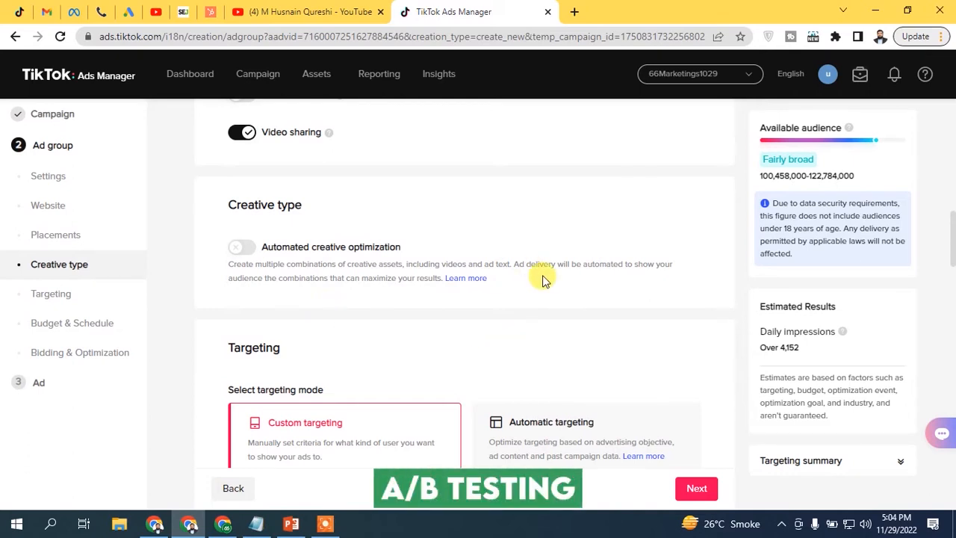
drag(951, 238, 953, 262)
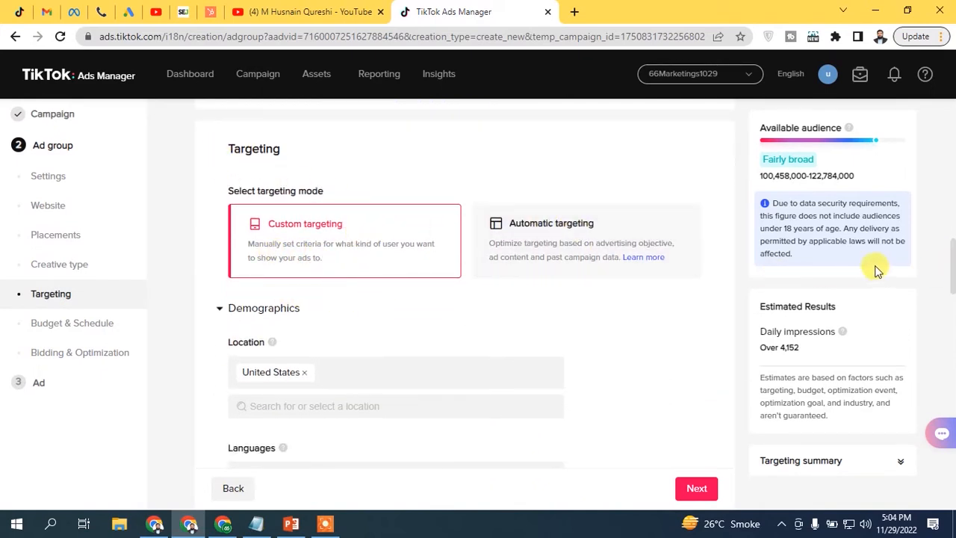
drag(952, 251, 953, 279)
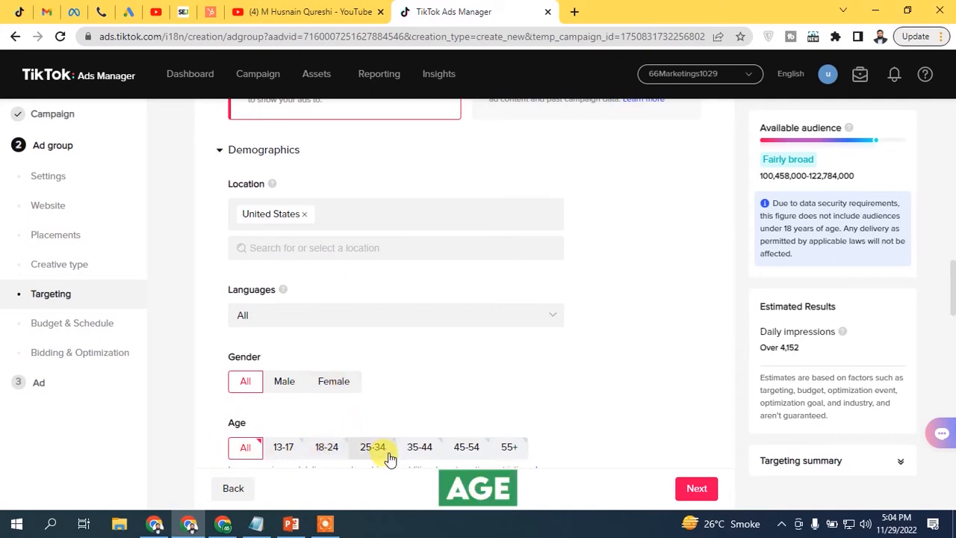
drag(953, 282, 953, 364)
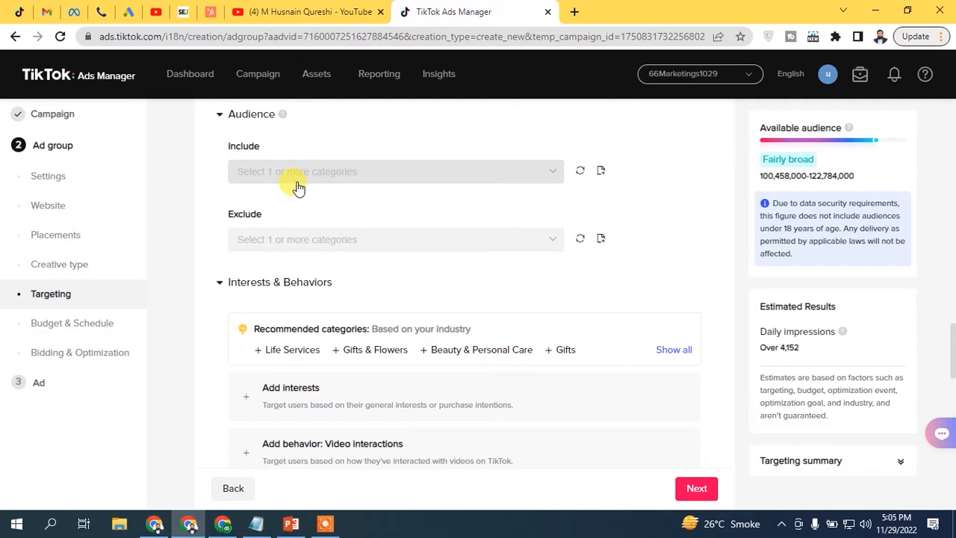
scroll(298, 187, down, 3)
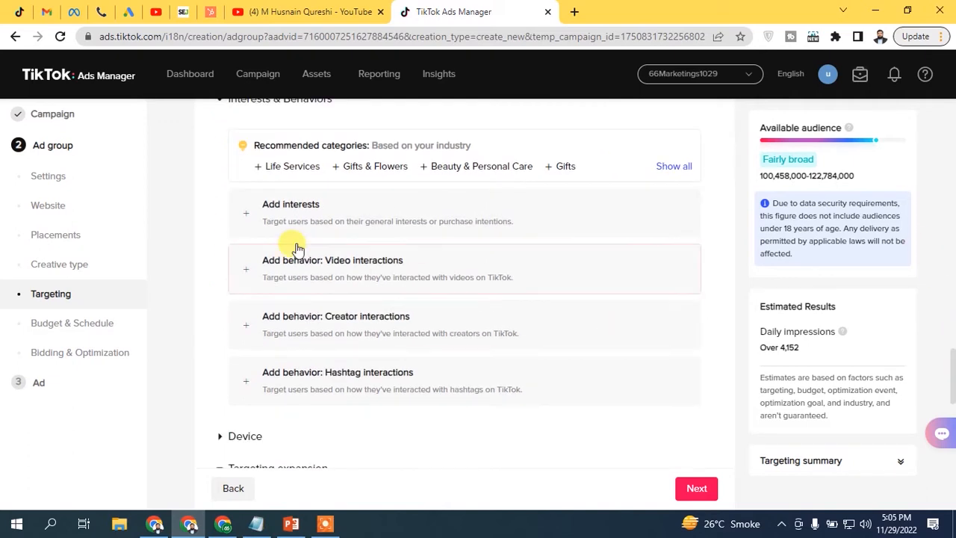
click(298, 214)
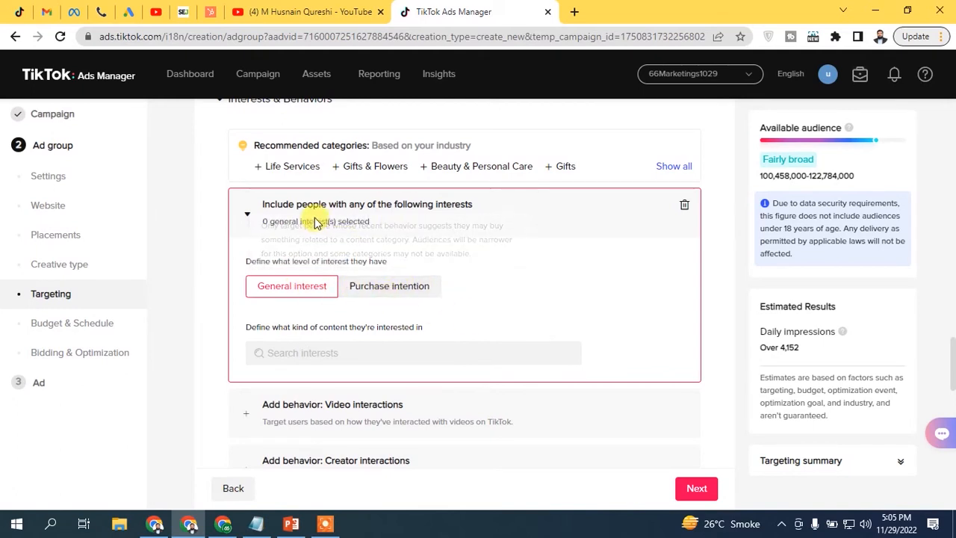
click(468, 235)
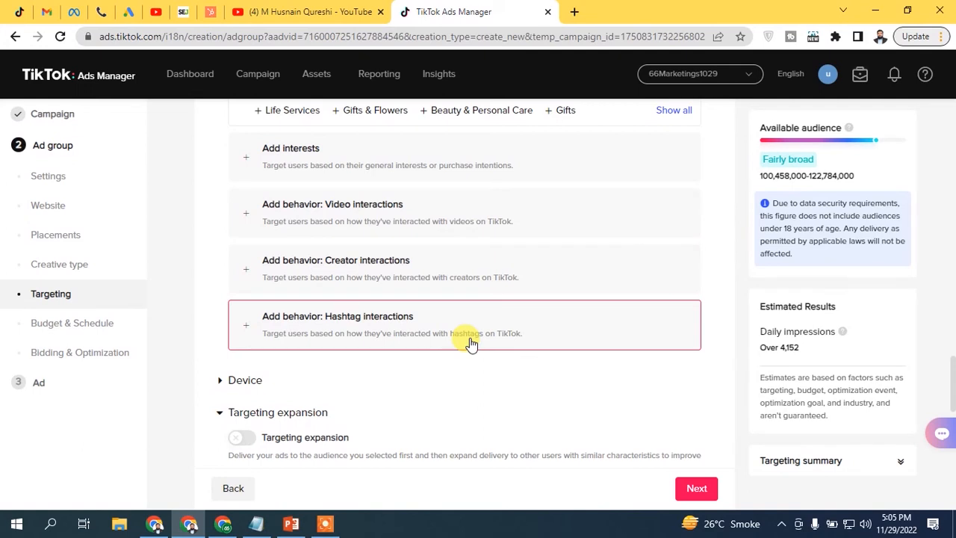
- Try Android and iOS as the targeted device operating system and set it back to All
click(219, 379)
drag(953, 349, 953, 369)
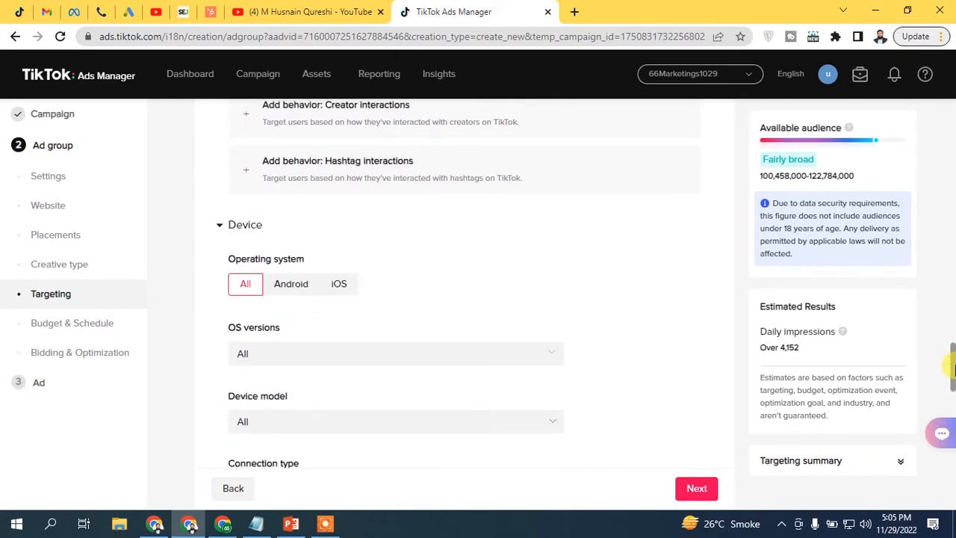
scroll(480, 291, down, 1)
click(280, 219)
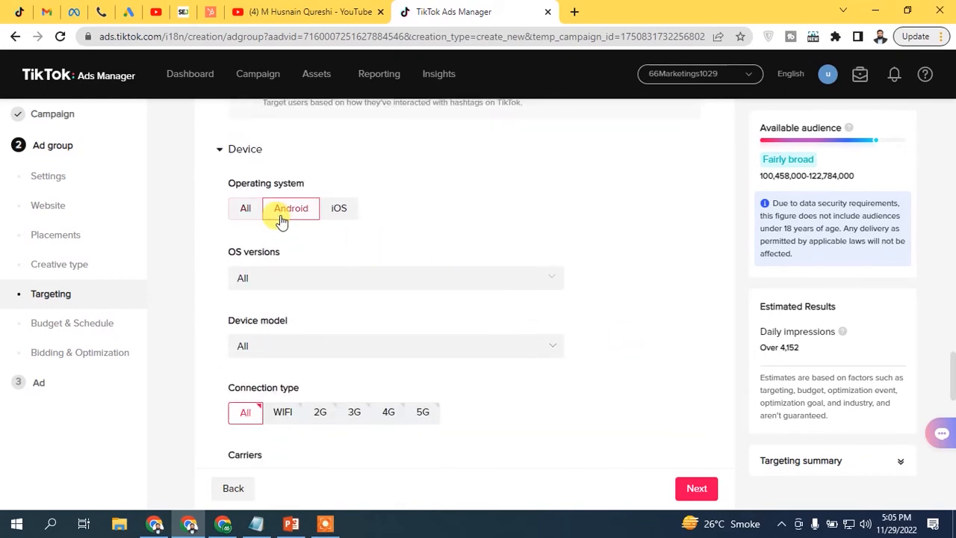
click(338, 211)
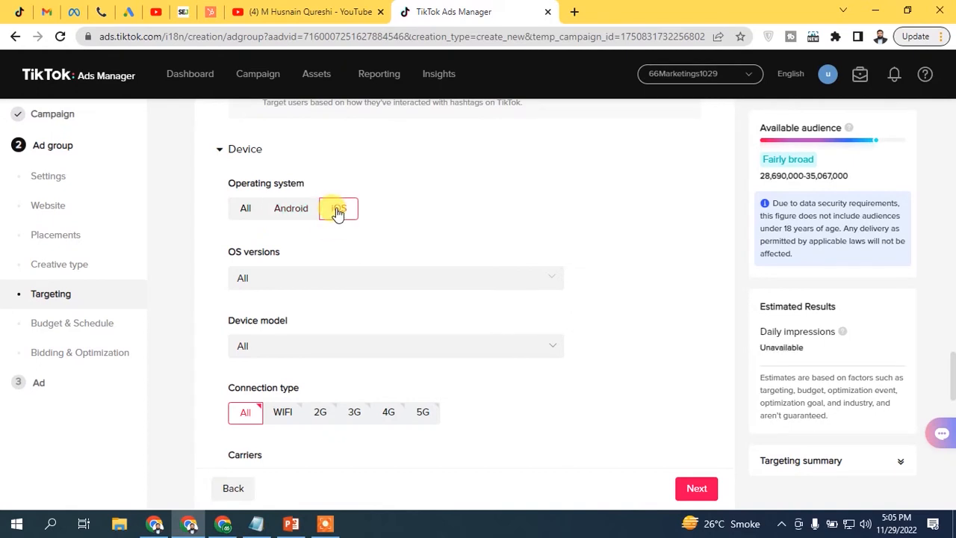
click(249, 212)
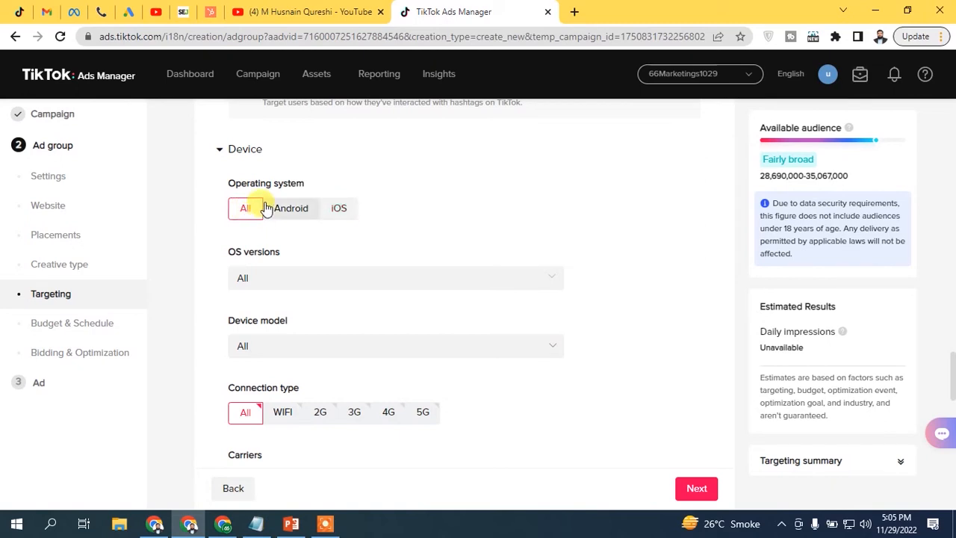
- Examine the OS version, device model, connection, carrier, device price and targeting expansion options, plus the budget and schedule settings
click(277, 275)
click(309, 282)
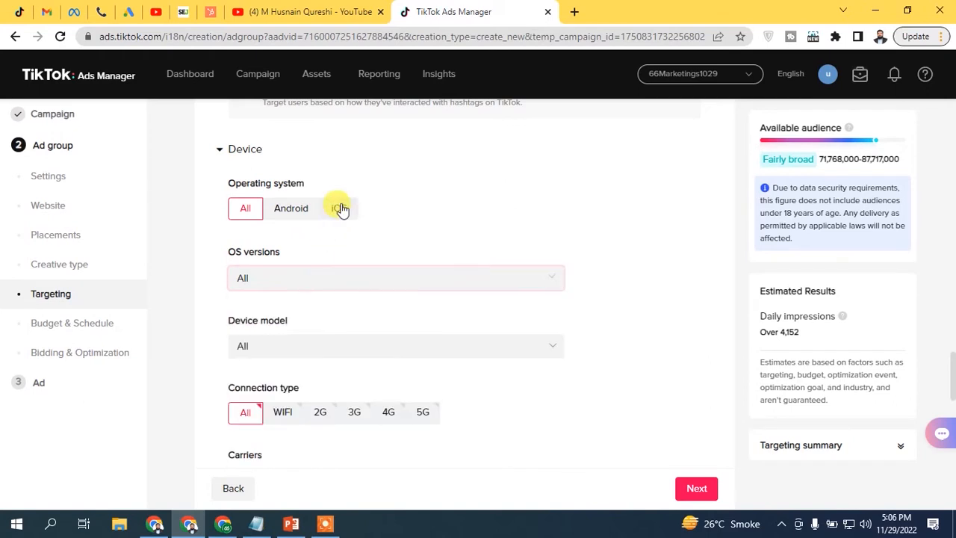
click(297, 349)
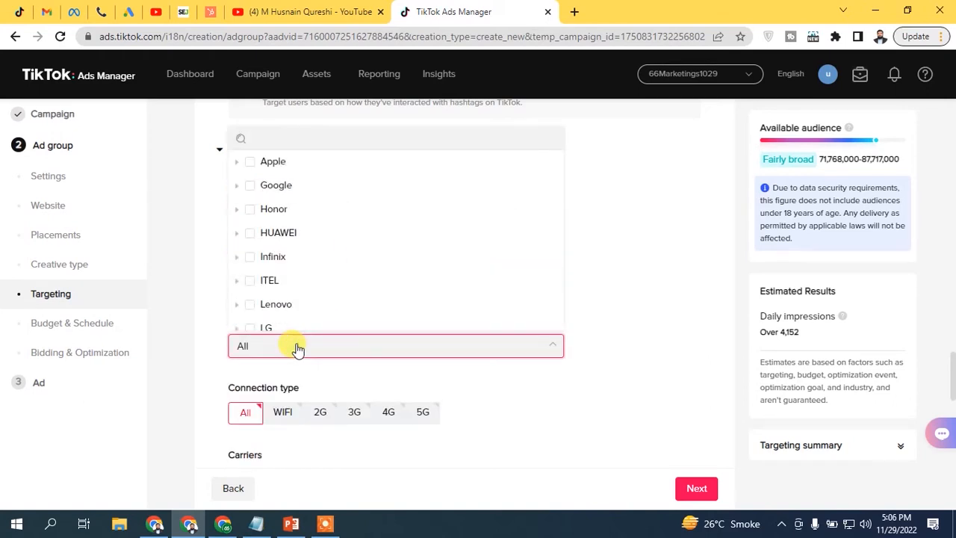
click(298, 349)
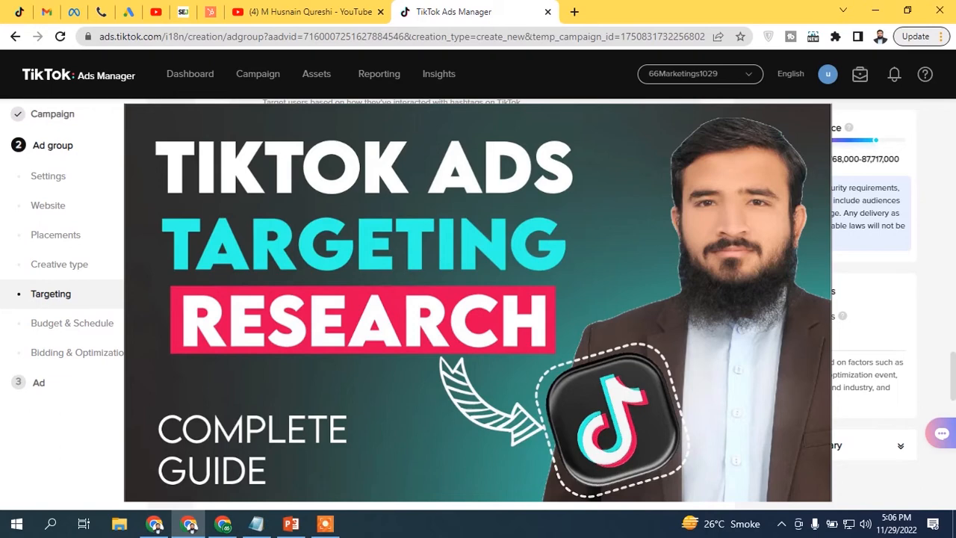
drag(953, 373, 953, 410)
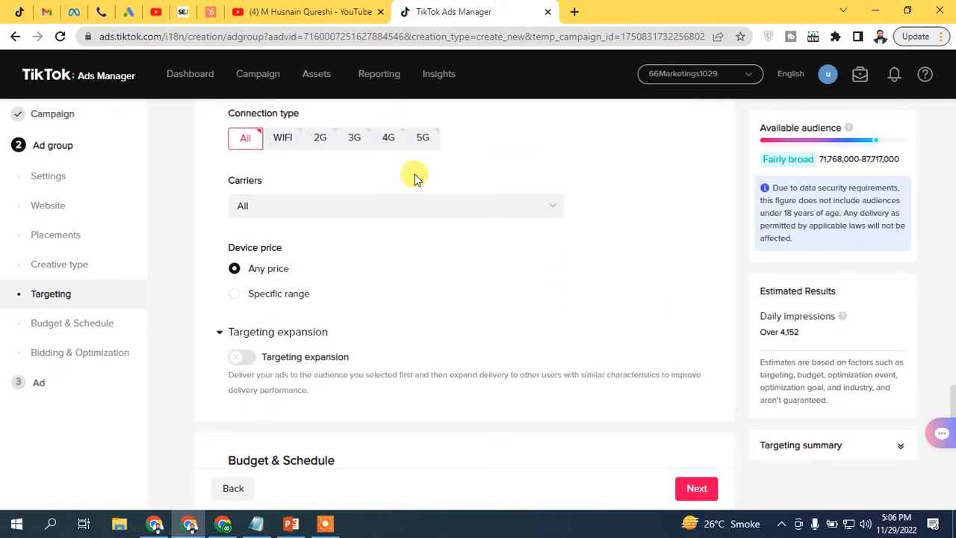
mouse_move(953, 401)
mouse_down()
mouse_move(953, 424)
mouse_move(953, 407)
mouse_up()
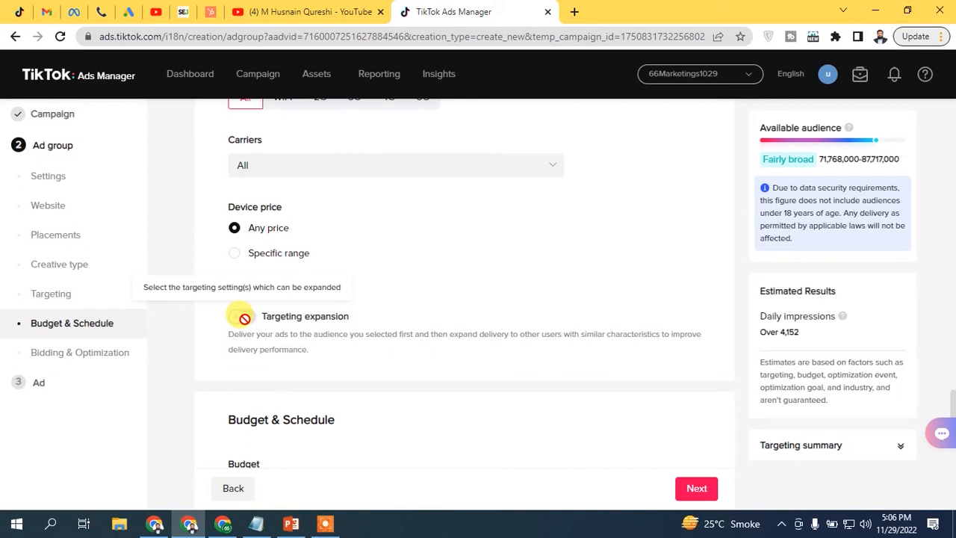
scroll(953, 423, down, 1)
scroll(953, 423, down, 3)
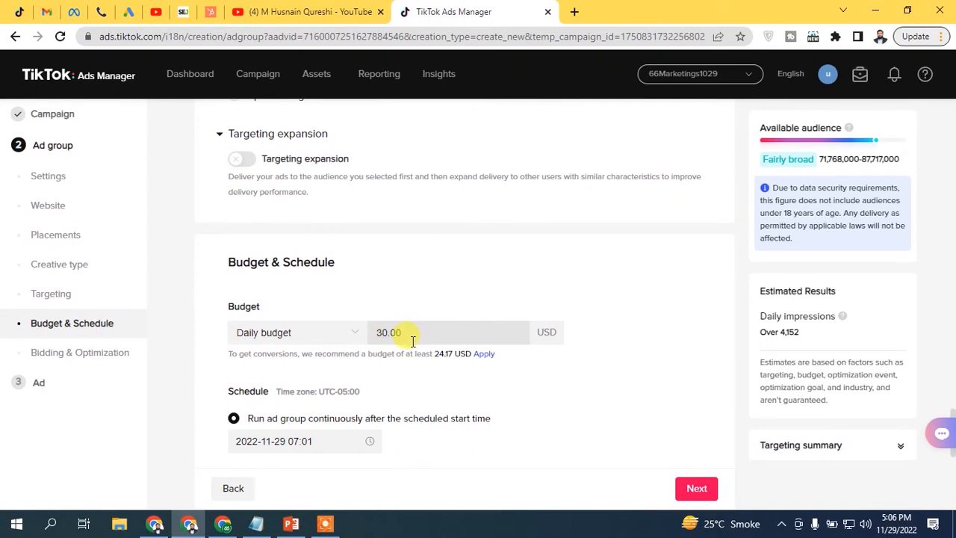
scroll(952, 411, up, 5)
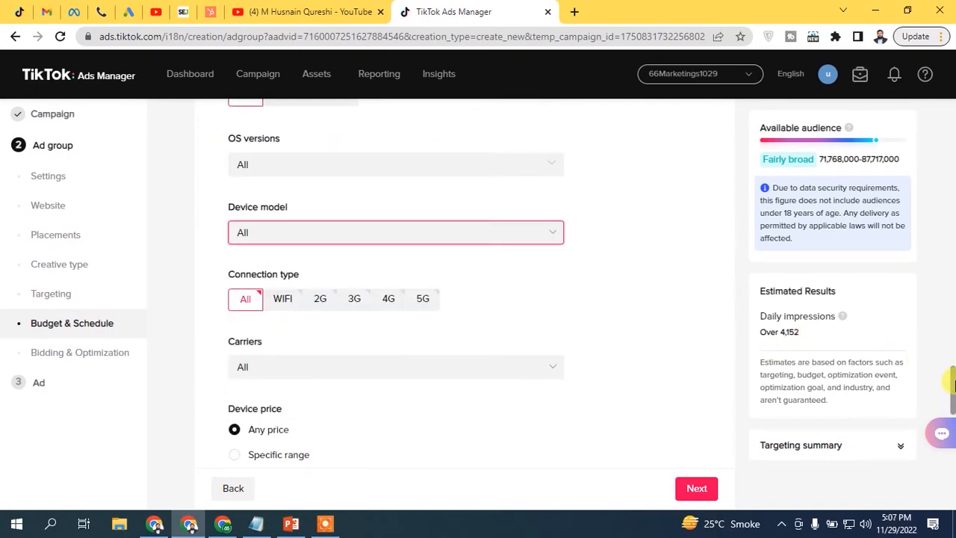
scroll(947, 388, down, 1)
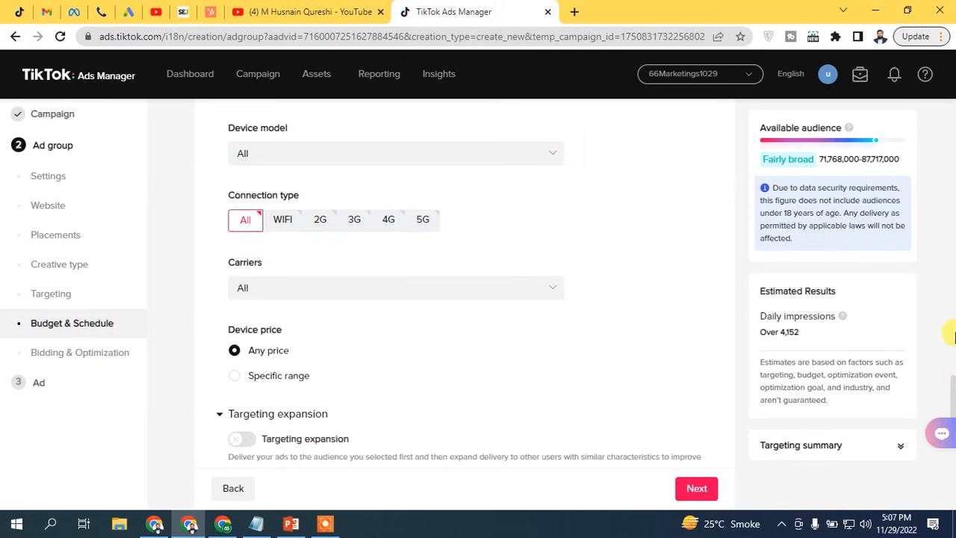
drag(953, 407, 954, 463)
scroll(953, 448, up, 2)
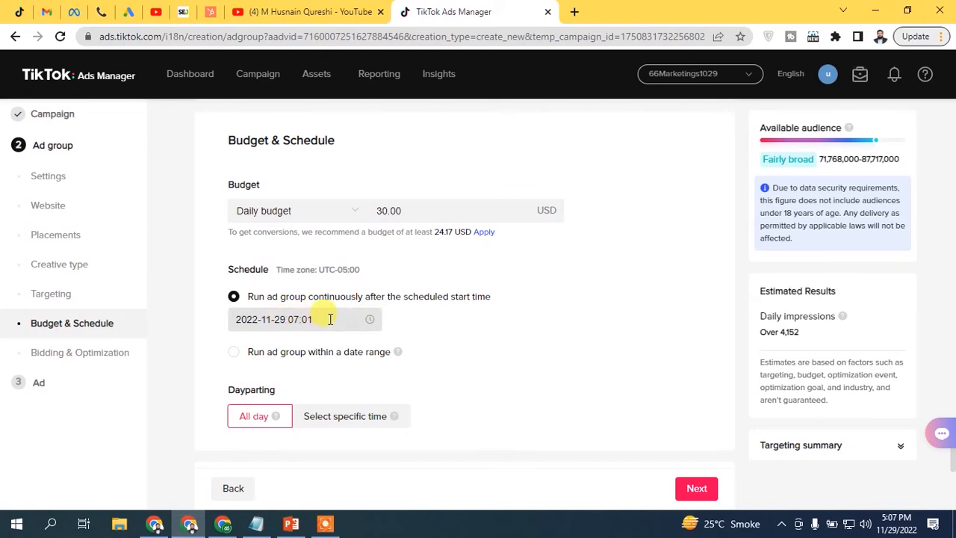
click(331, 319)
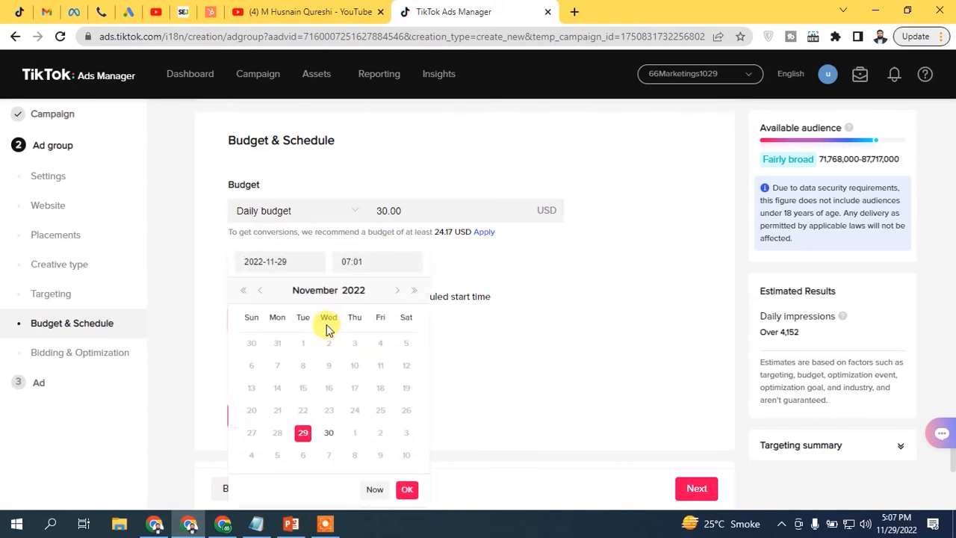
click(329, 432)
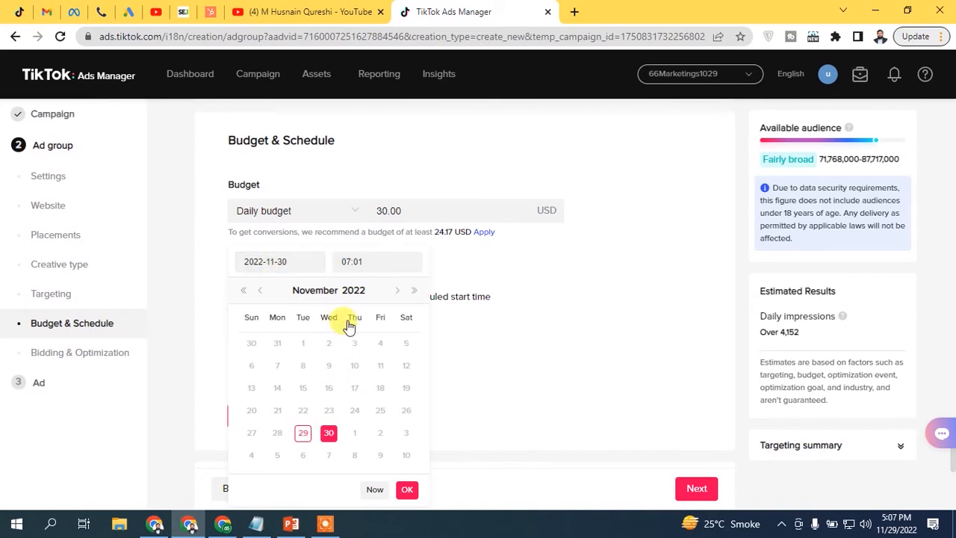
click(350, 261)
click(364, 347)
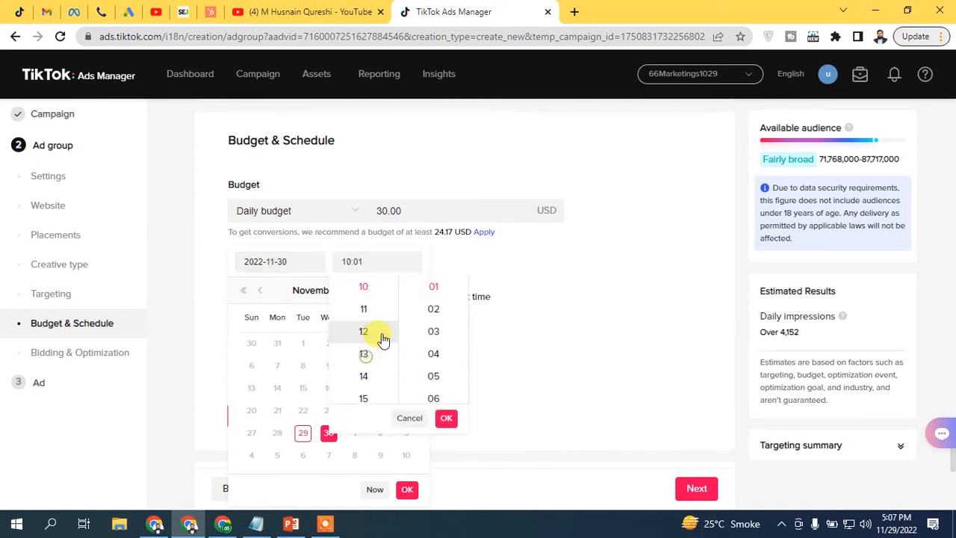
click(445, 408)
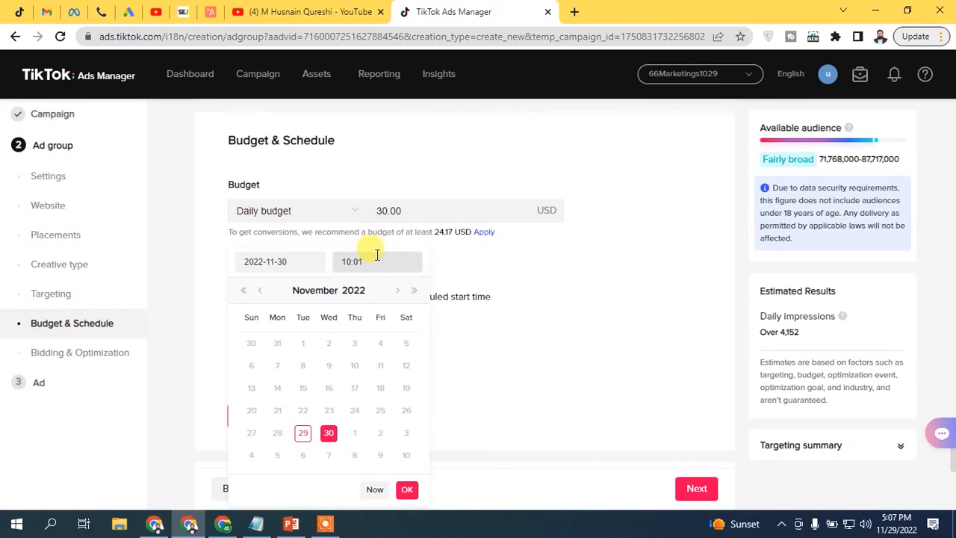
click(407, 489)
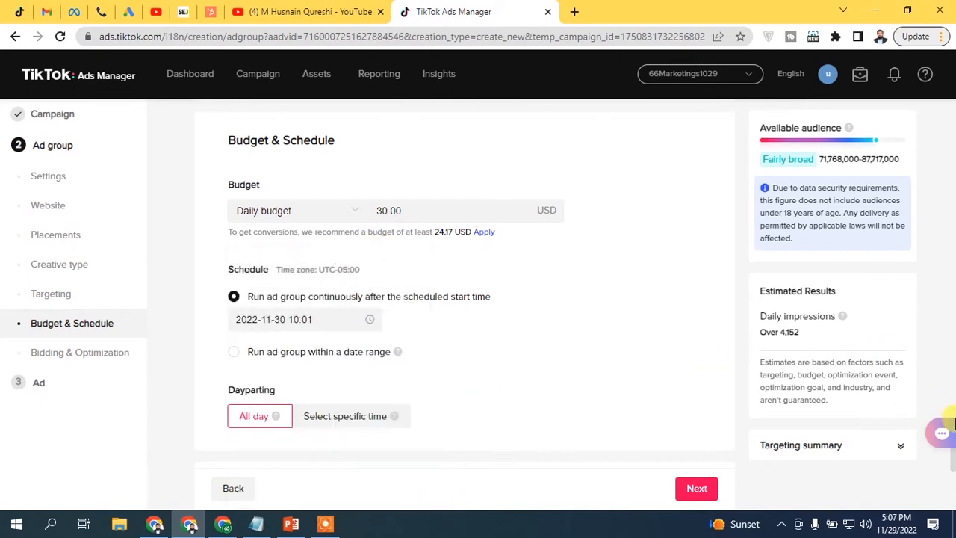
- Try the date-range schedule and the specific-time dayparting, and return to running continuously after the start time with all-day delivery
scroll(954, 479, down, 1)
scroll(284, 239, down, 1)
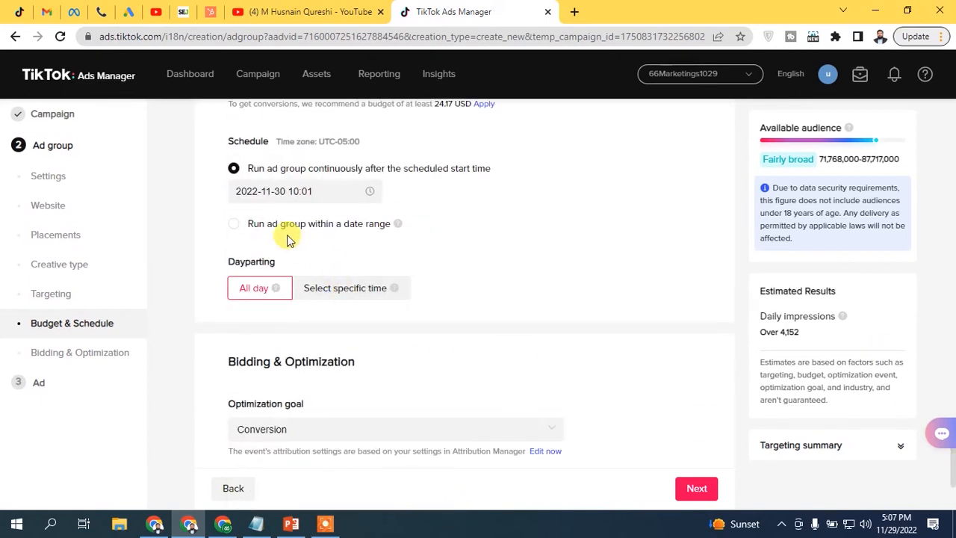
click(271, 224)
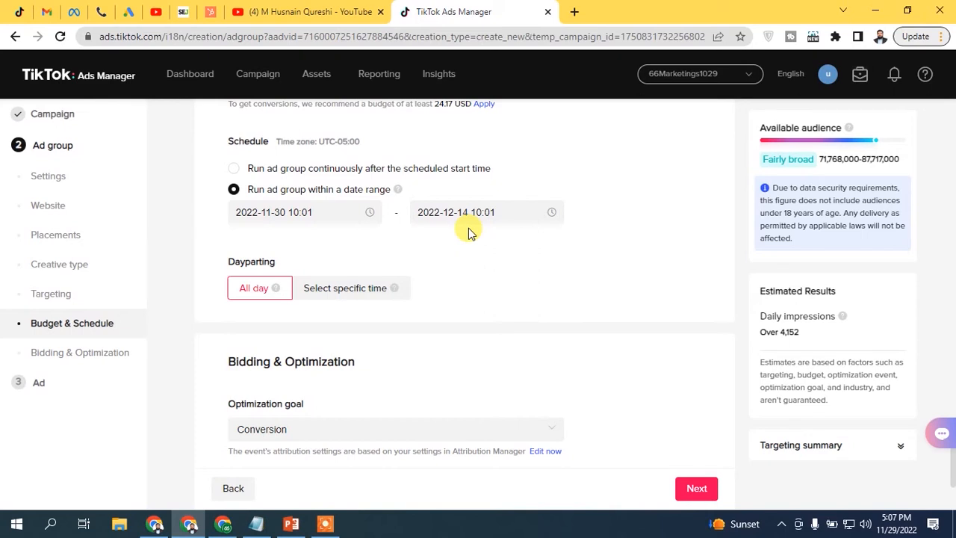
click(348, 170)
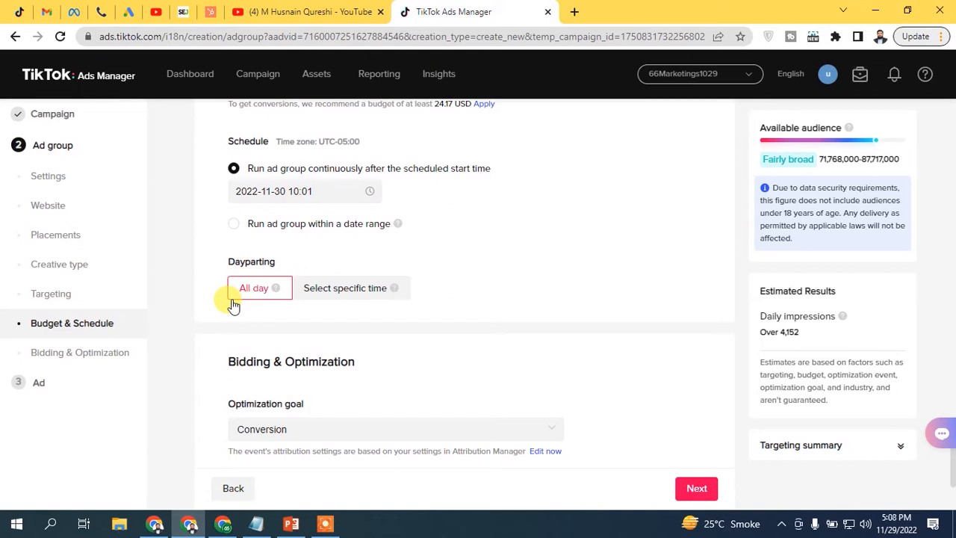
click(325, 291)
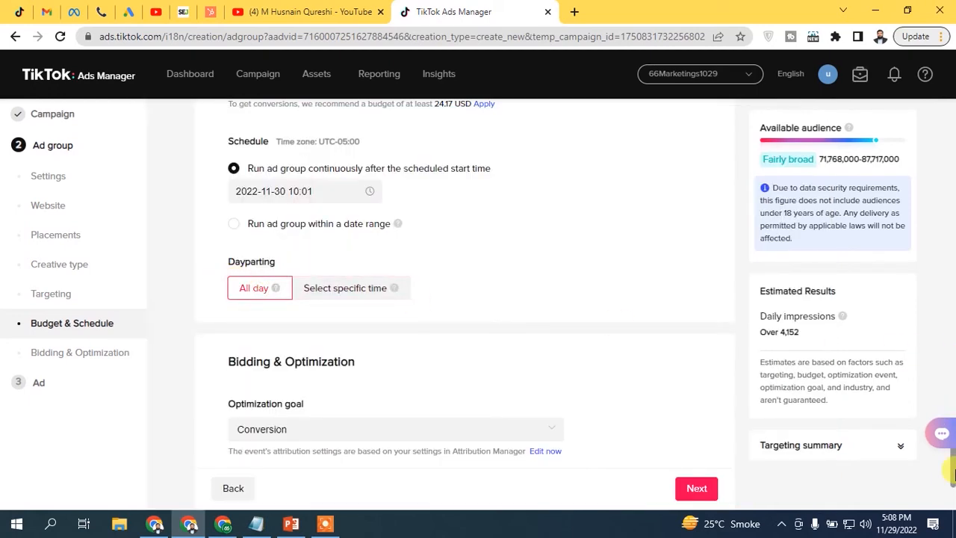
- Review the optimization goal choices and bid strategy of the ad group, and proceed to the ad setup
drag(953, 473, 953, 482)
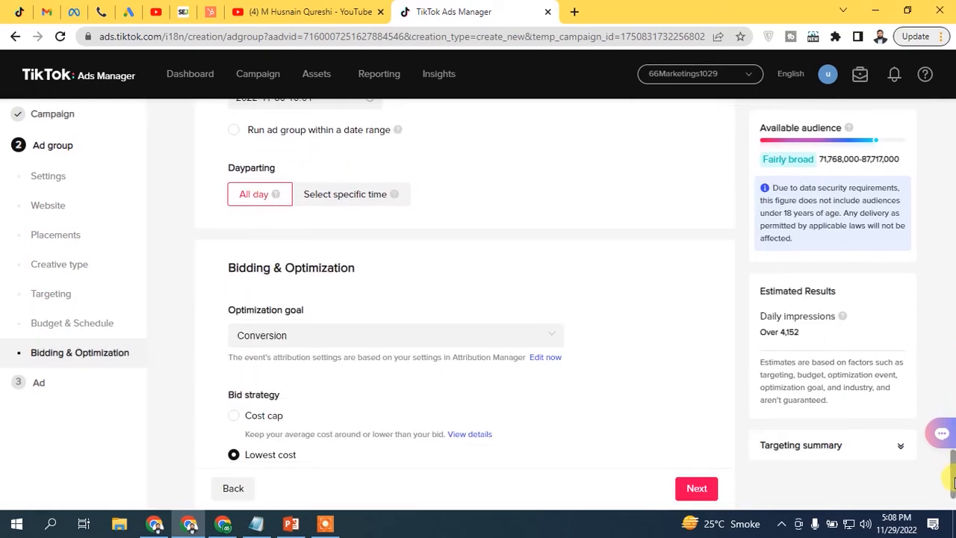
click(310, 315)
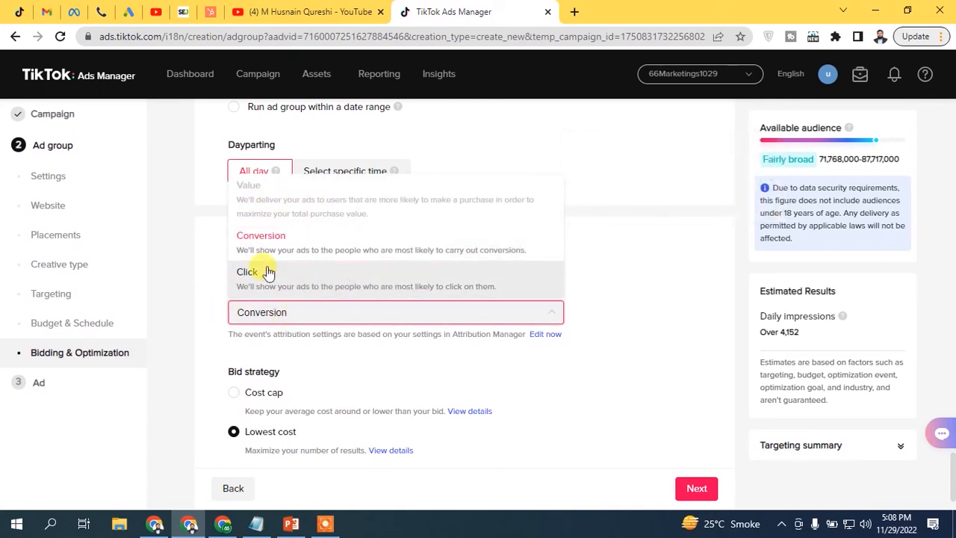
click(688, 276)
scroll(672, 344, down, 1)
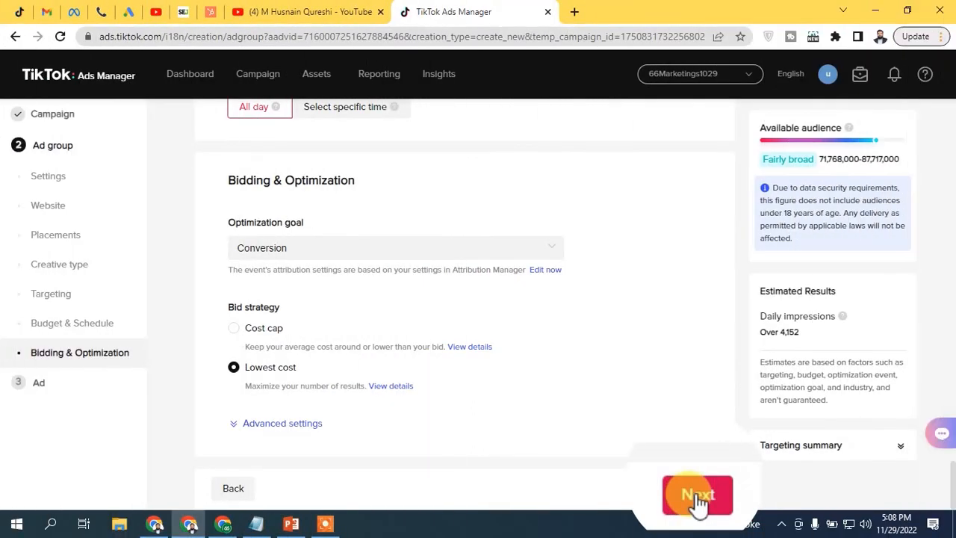
click(698, 501)
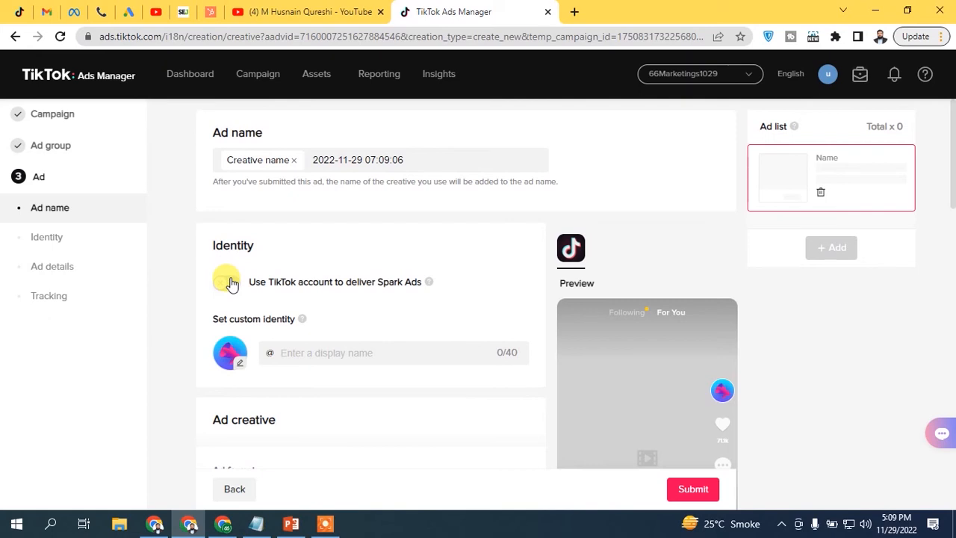
- Set the ad's custom identity by entering the advertiser's display name and replacing the profile picture
click(328, 352)
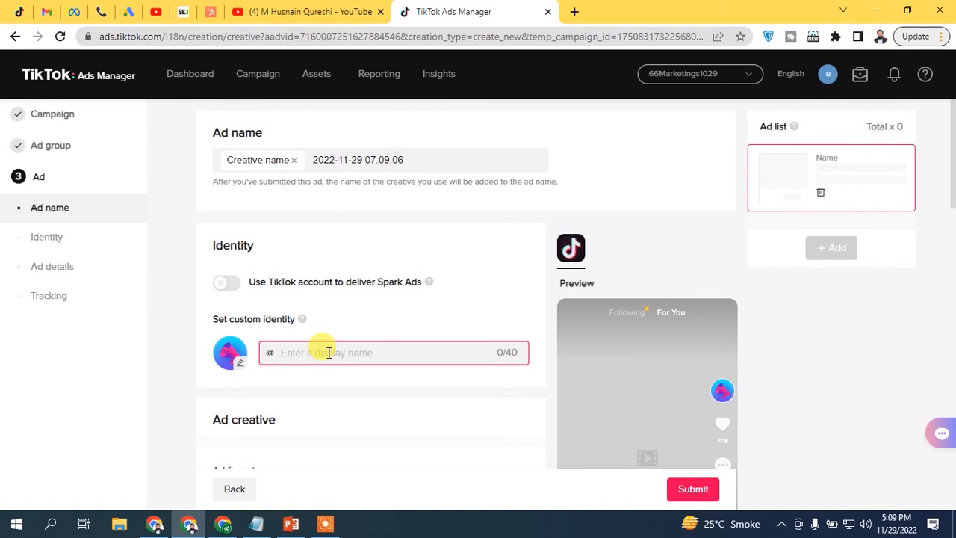
text(Husnain)
double_click(328, 352)
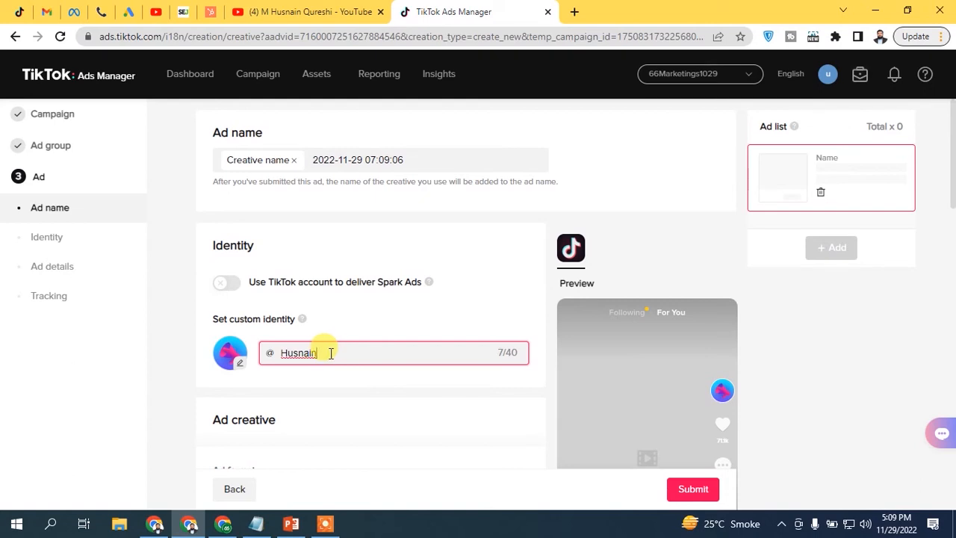
click(363, 325)
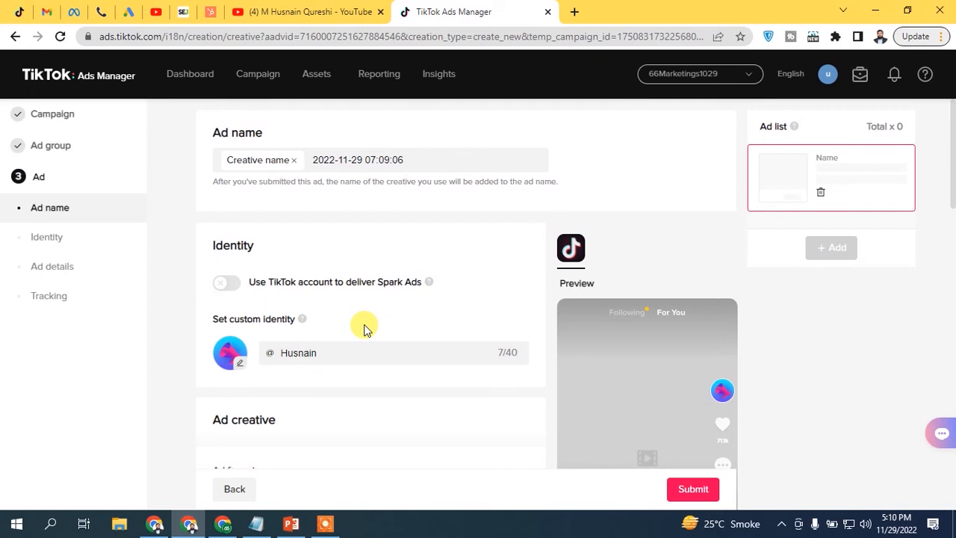
click(241, 367)
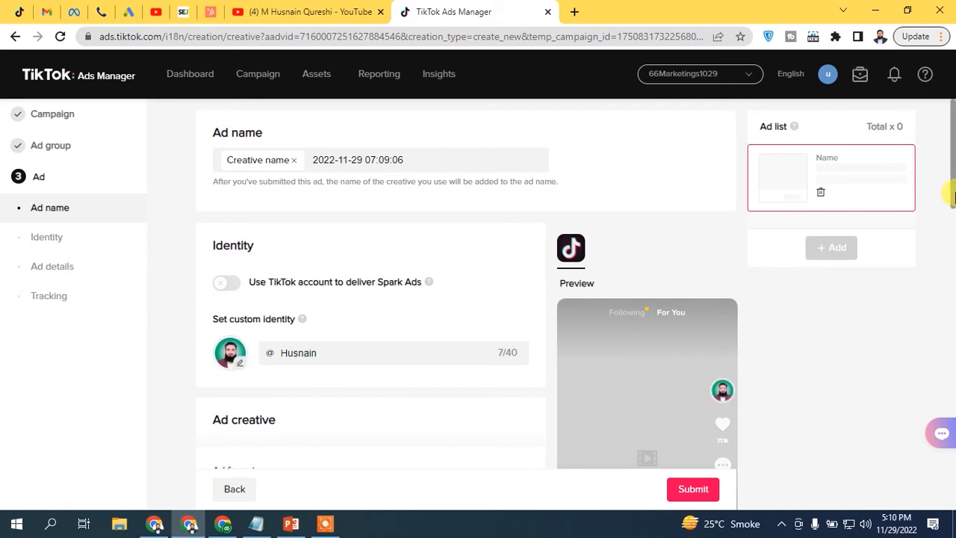
- Add the video Auto CeramicHair Curler 1.mp4 from the library as the creative of the single video ad
drag(948, 187, 951, 252)
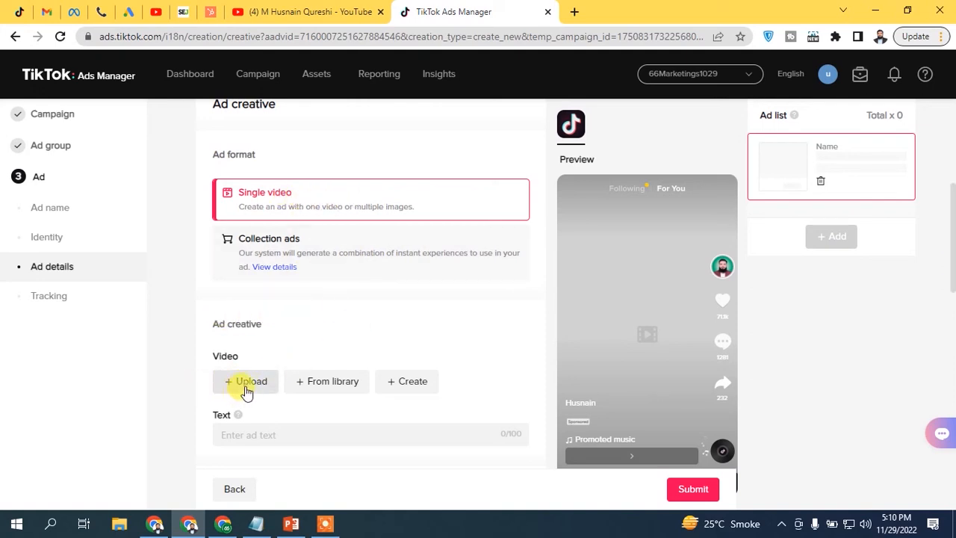
click(331, 387)
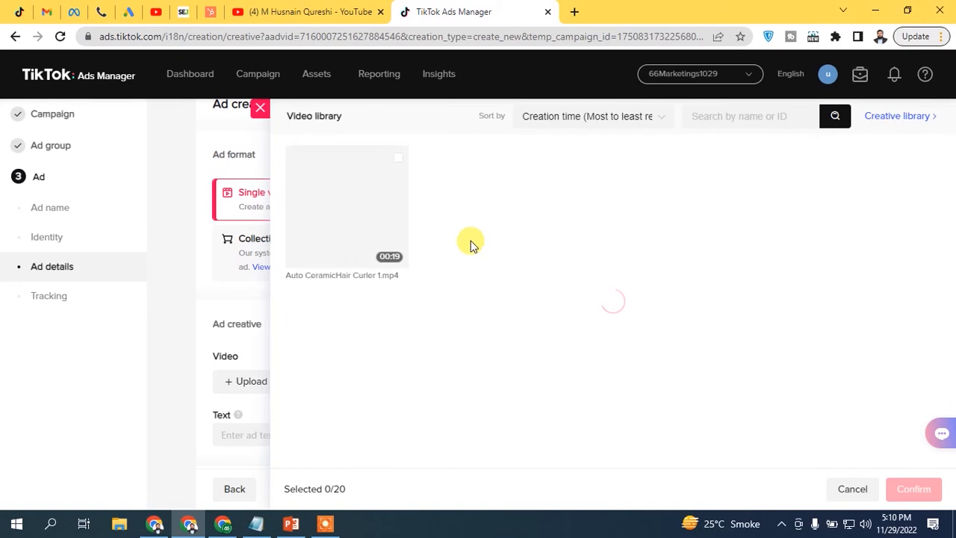
click(398, 157)
click(913, 488)
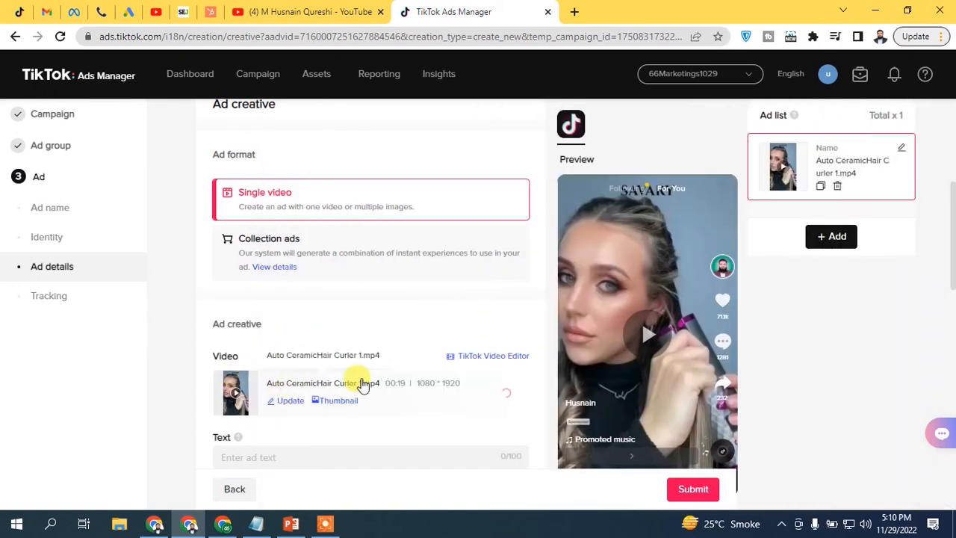
- Choose the frame of the woman lifting her curled hair with both hands as the video's thumbnail and confirm it
scroll(943, 296, down, 2)
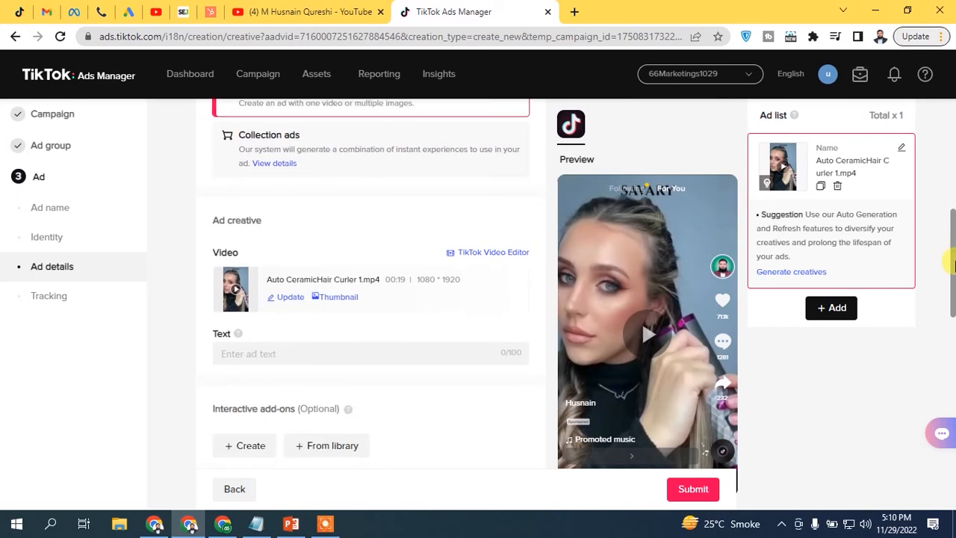
click(339, 257)
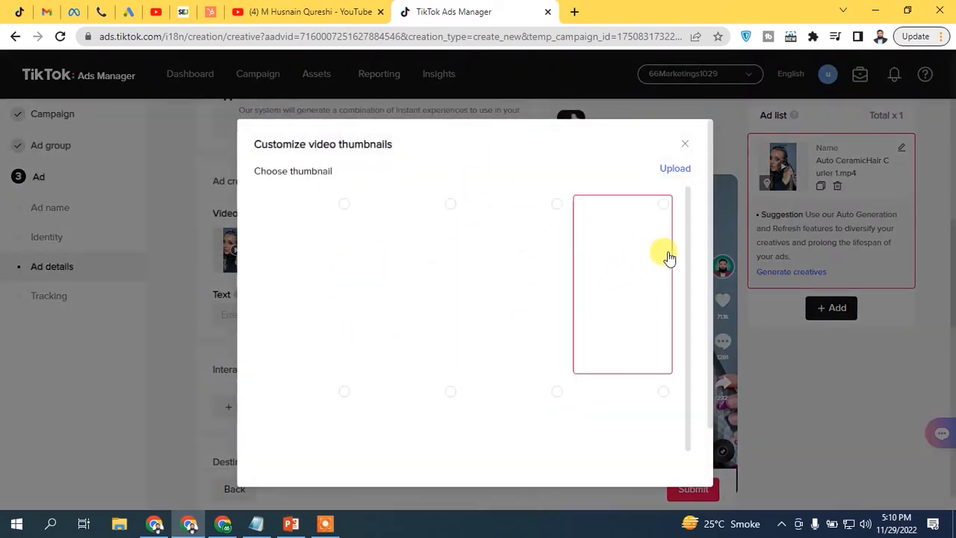
scroll(684, 302, down, 2)
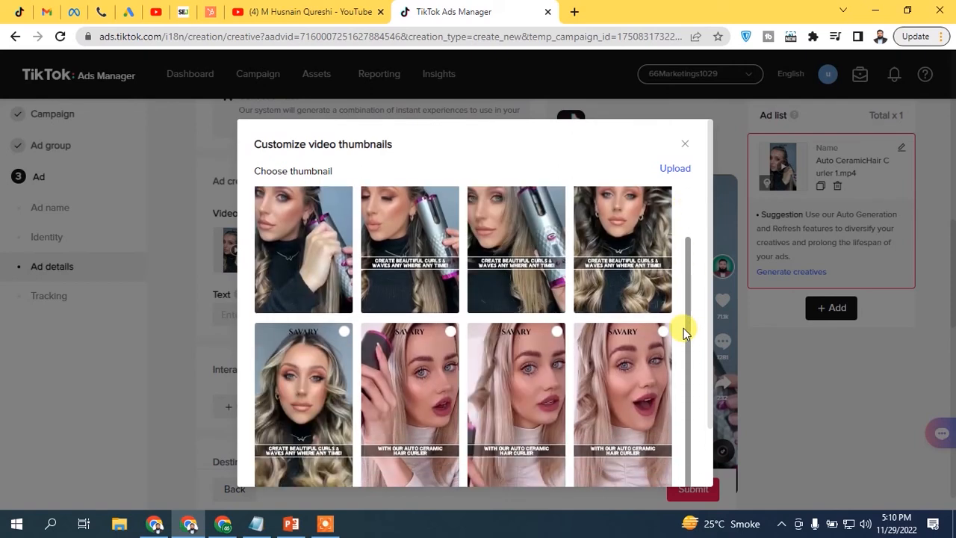
drag(683, 328, 684, 230)
click(639, 258)
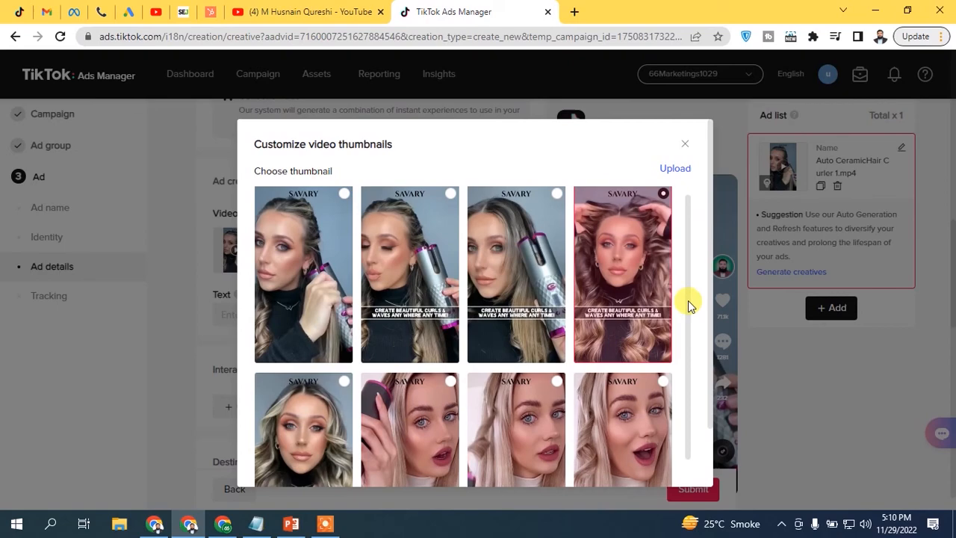
drag(687, 303, 687, 416)
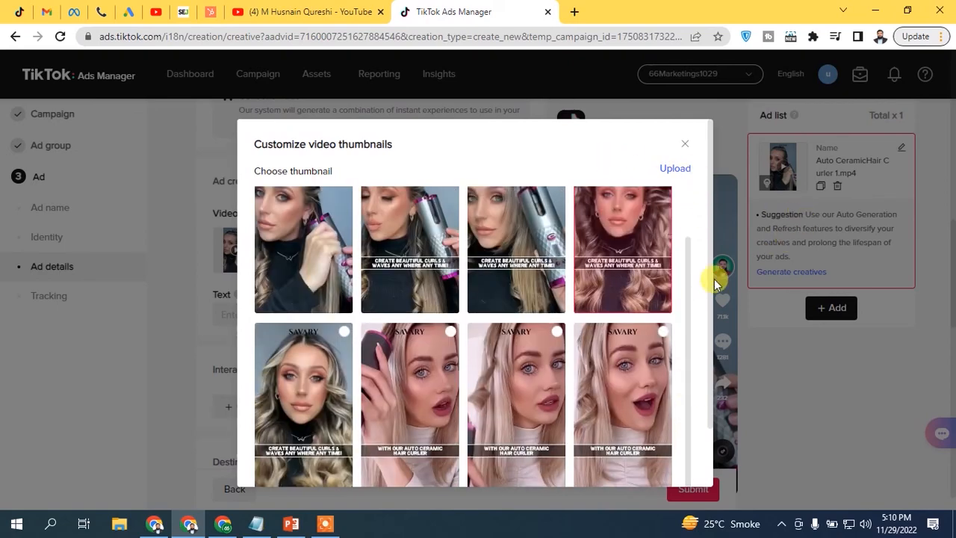
drag(710, 242, 710, 299)
click(681, 463)
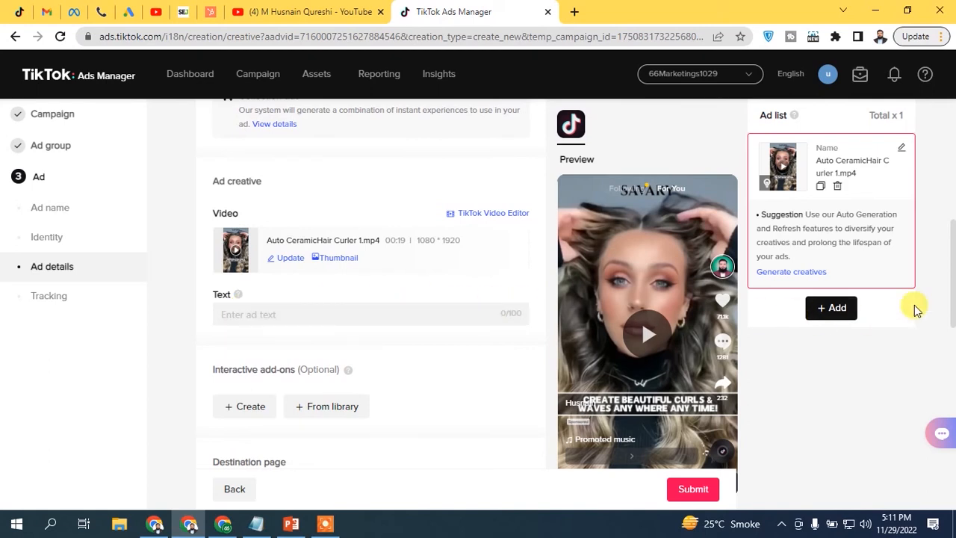
- Enter the advertiser's website address as the URL of the Website destination page
drag(954, 271, 954, 319)
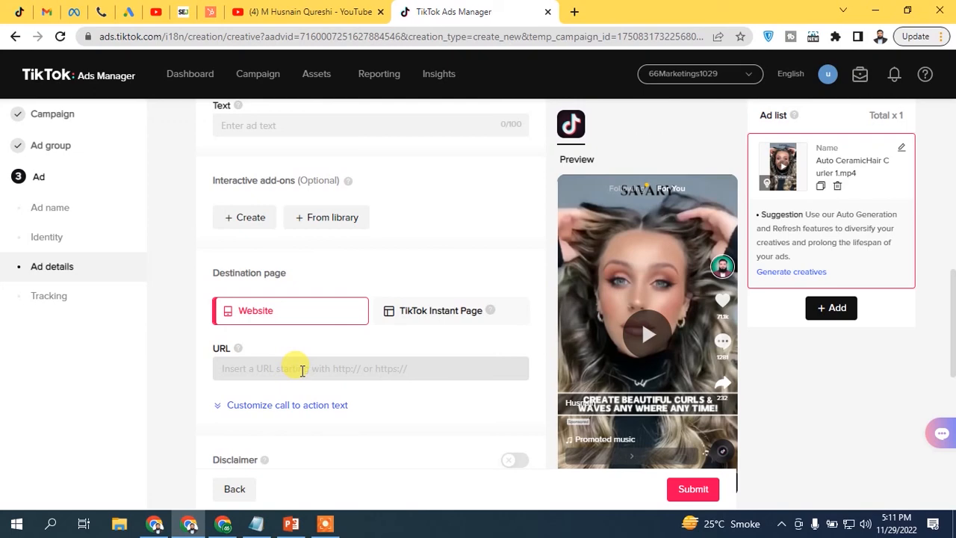
click(302, 370)
text(https://husnainqureshi.com)
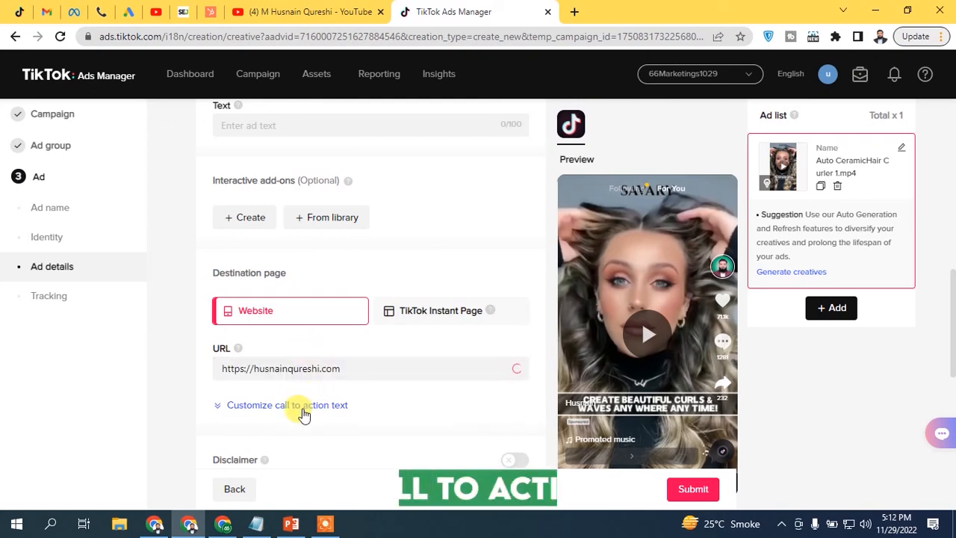
- Customize the call to action as Standard with the text Shop now, and check the tracking settings and the rest of the ad
click(296, 411)
drag(954, 317, 953, 342)
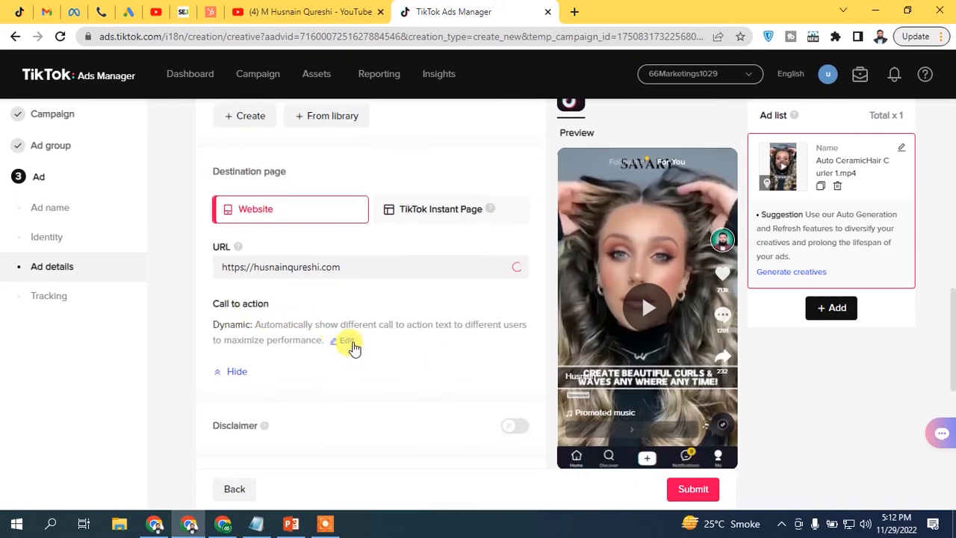
click(348, 342)
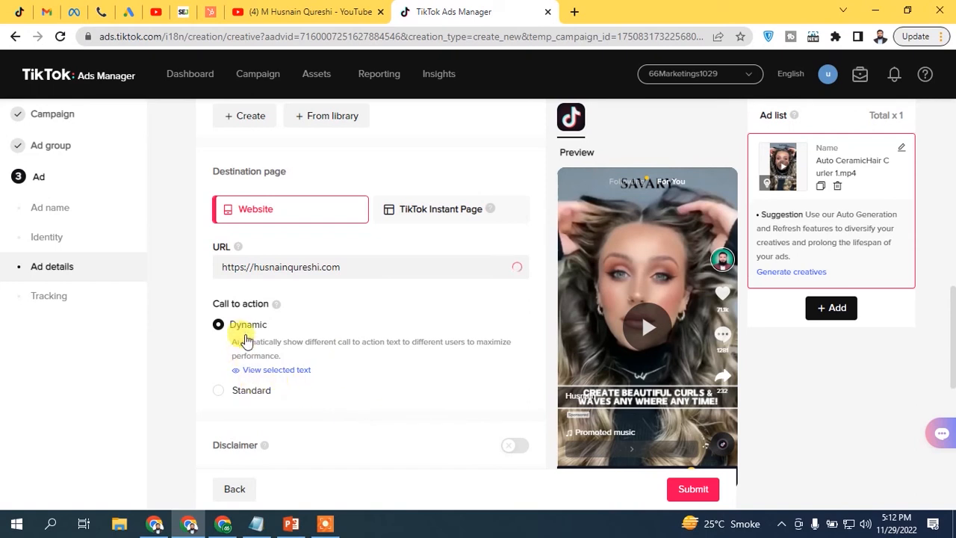
click(246, 392)
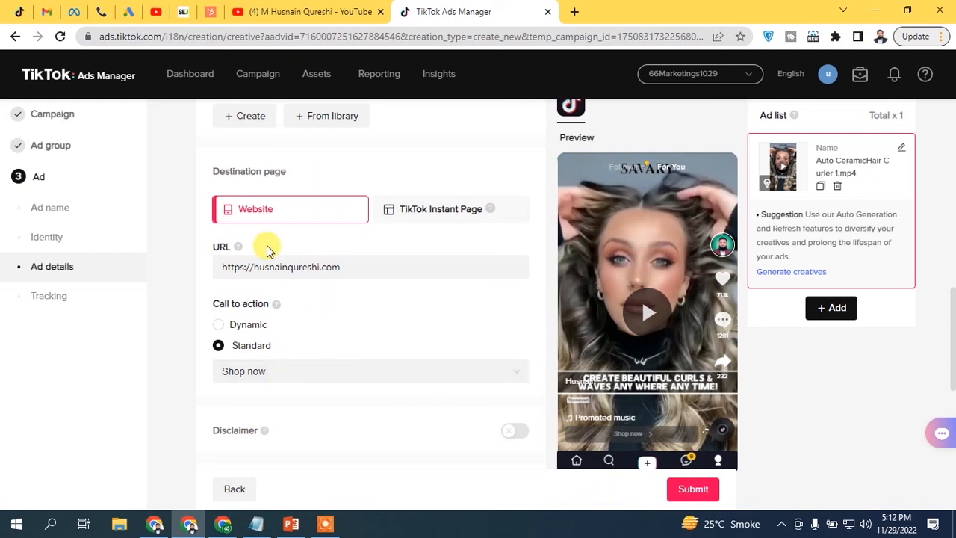
drag(947, 332, 943, 434)
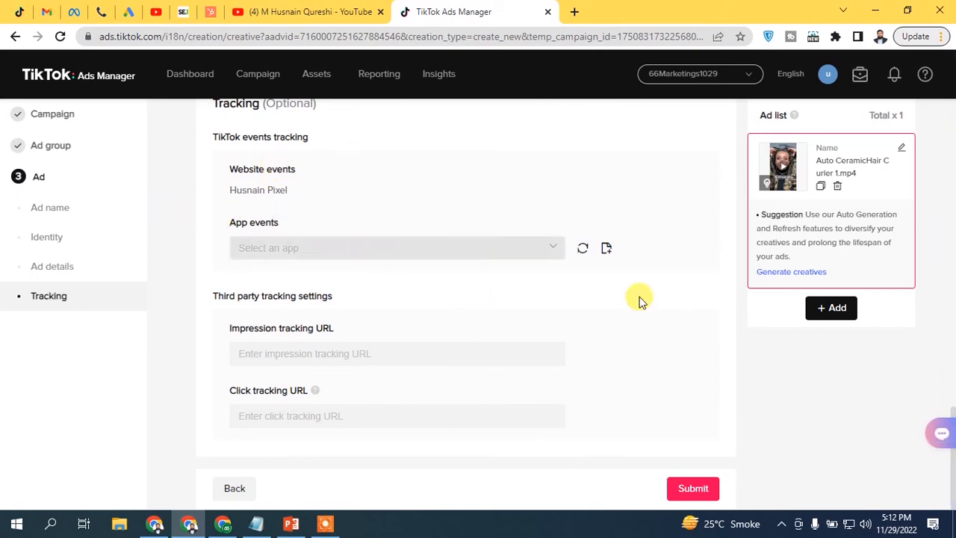
drag(953, 476, 952, 145)
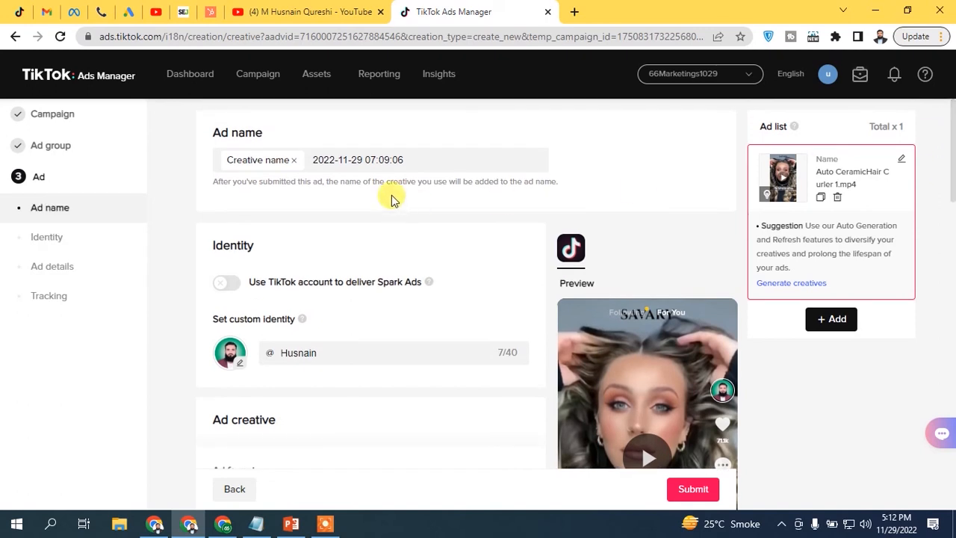